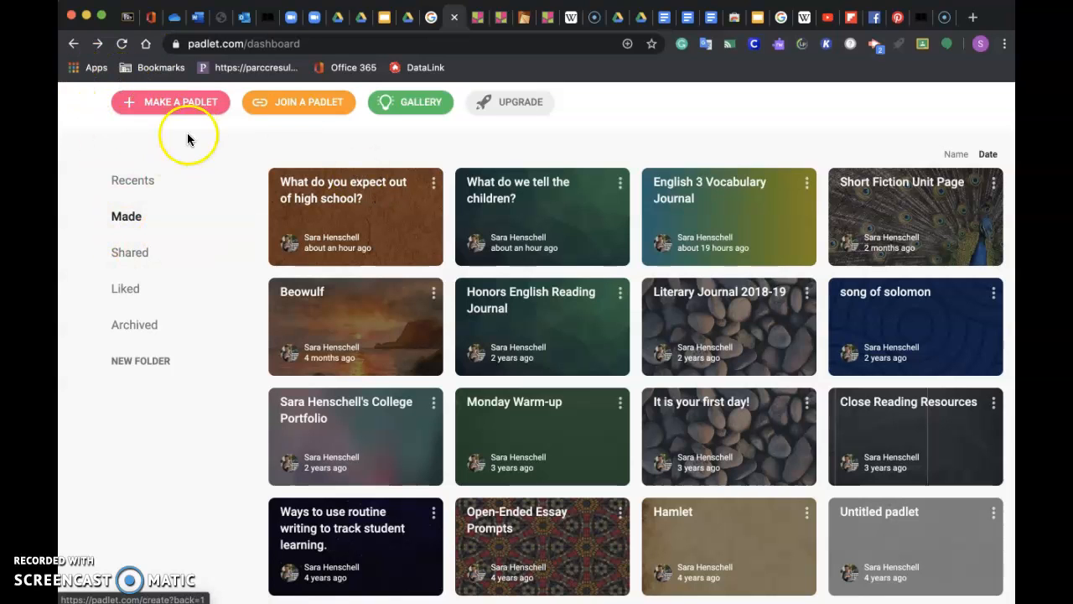
# - View the Shared padlets on the dashboard and return to the list of Made padlets
pyautogui.click(130, 252)
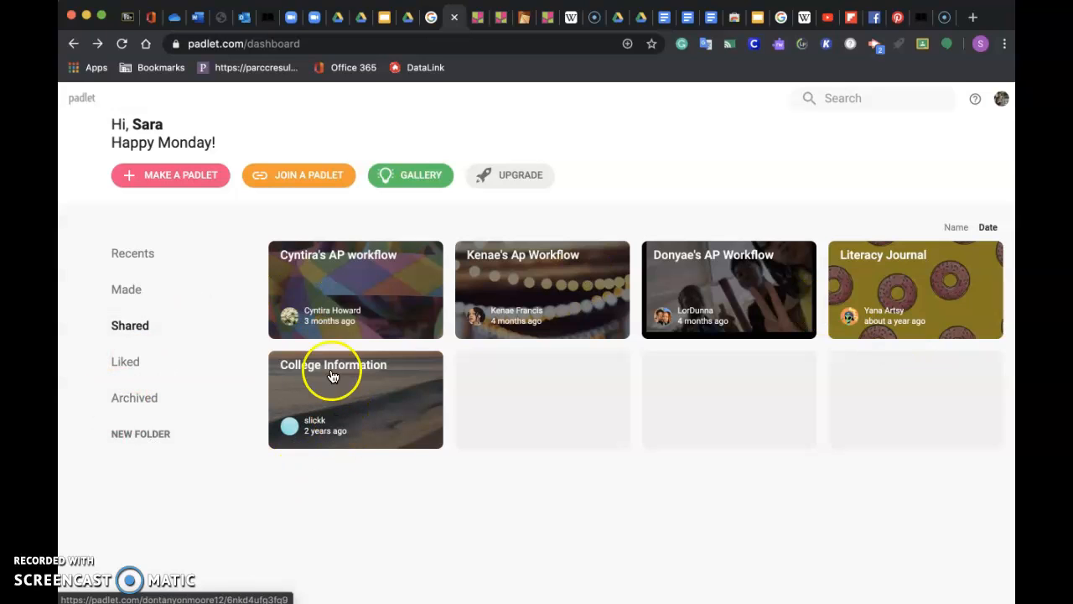
pyautogui.click(119, 297)
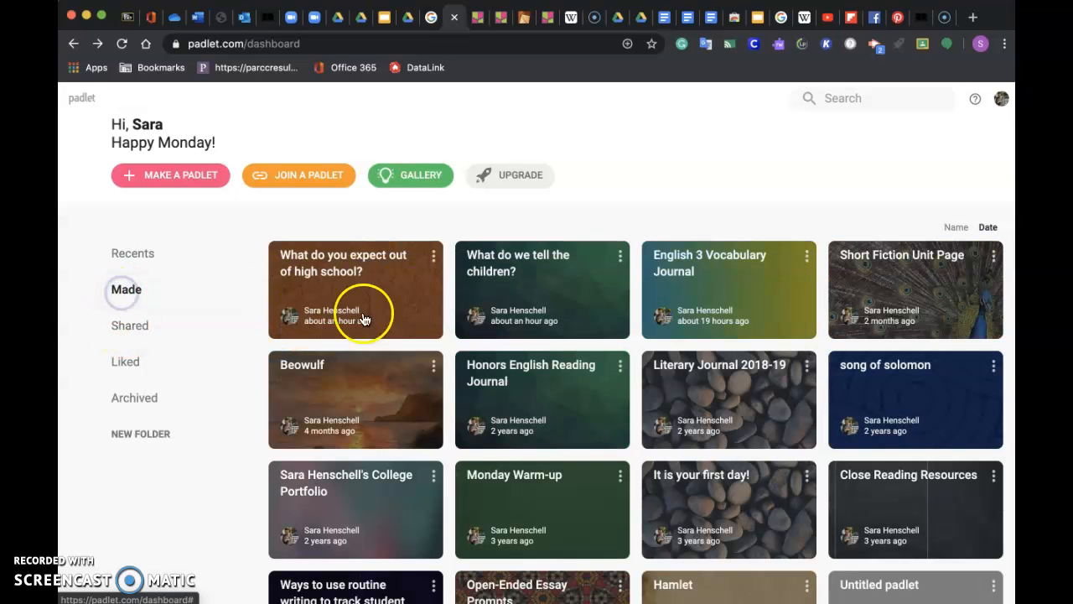
pyautogui.scroll(-1, 407, 413)
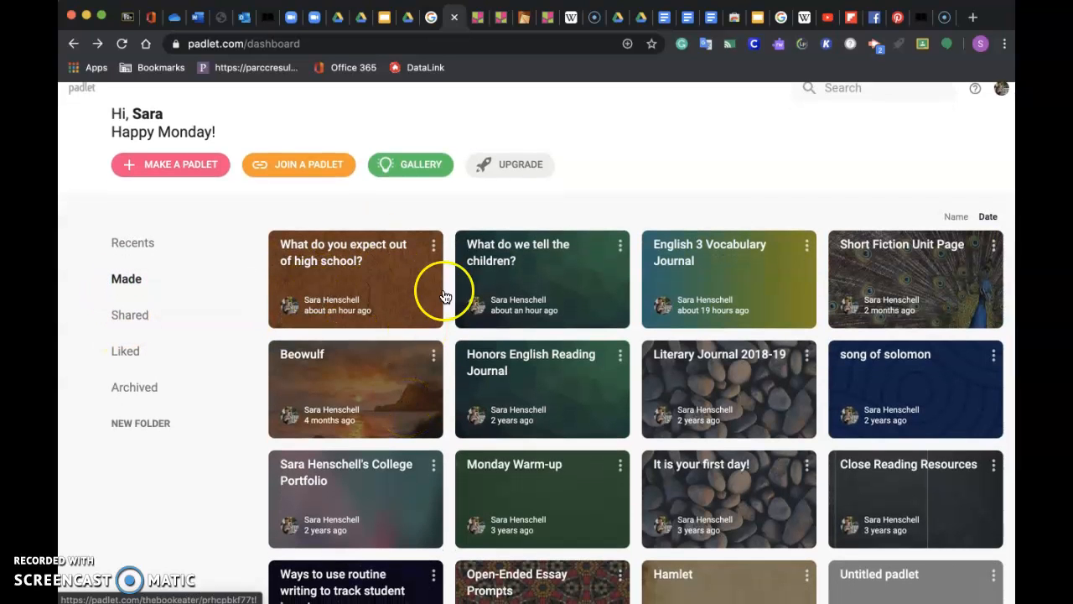
# - Examine the posts on the "It is your first day!" padlet and the "English 3 Vocabulary Journal" padlet
pyautogui.click(477, 18)
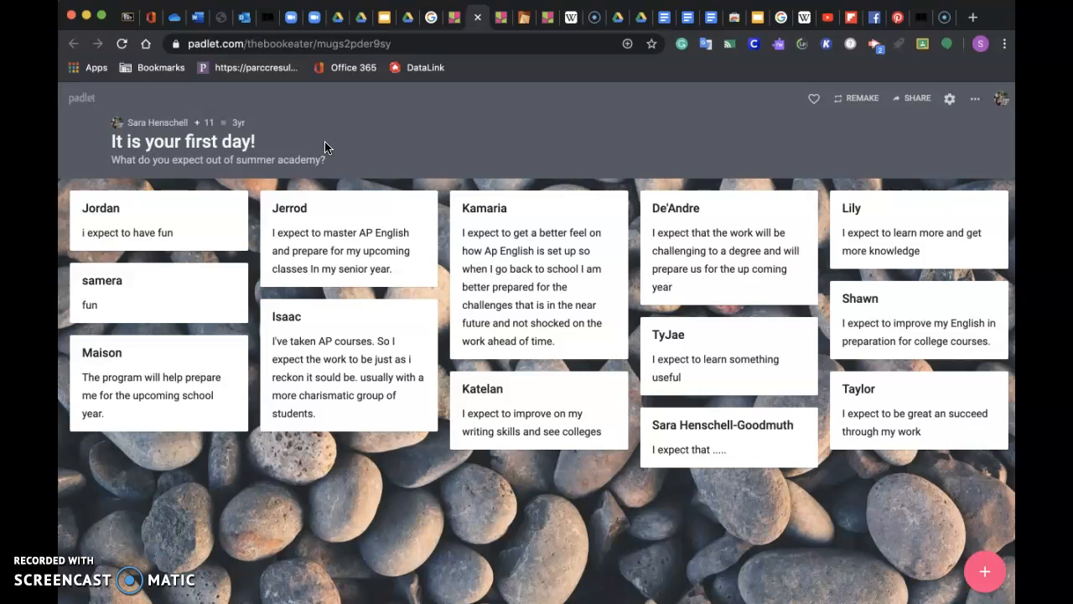
pyautogui.click(499, 18)
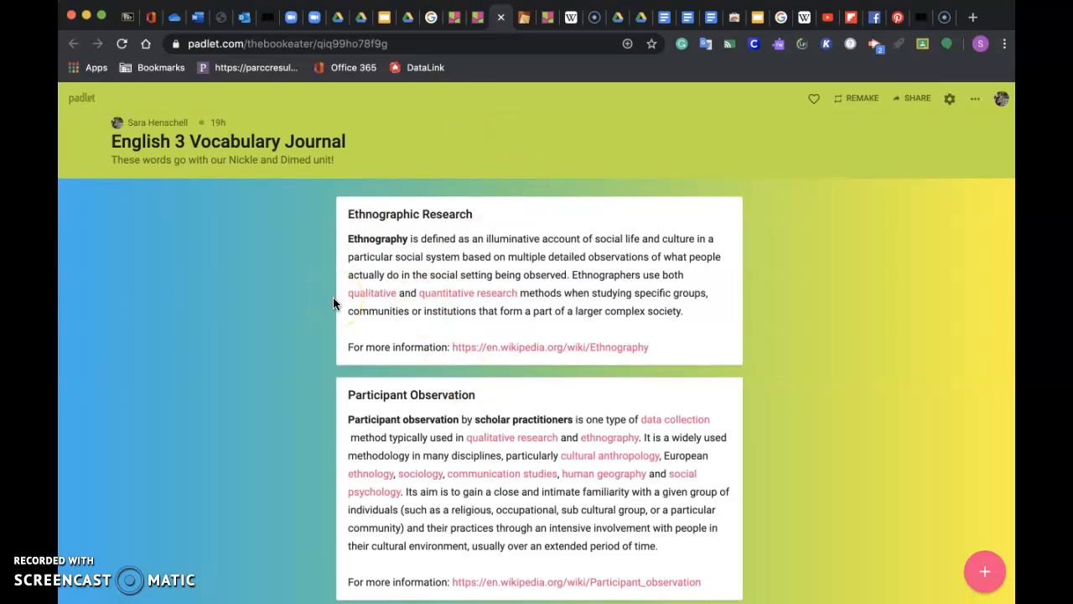
pyautogui.scroll(-5, 419, 399)
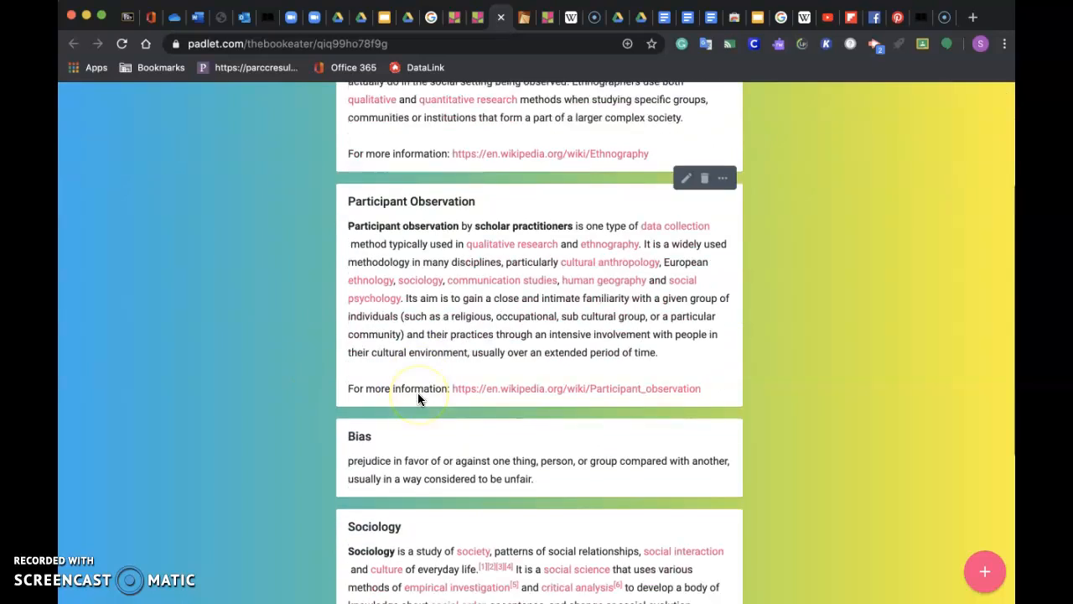
pyautogui.scroll(4, 403, 483)
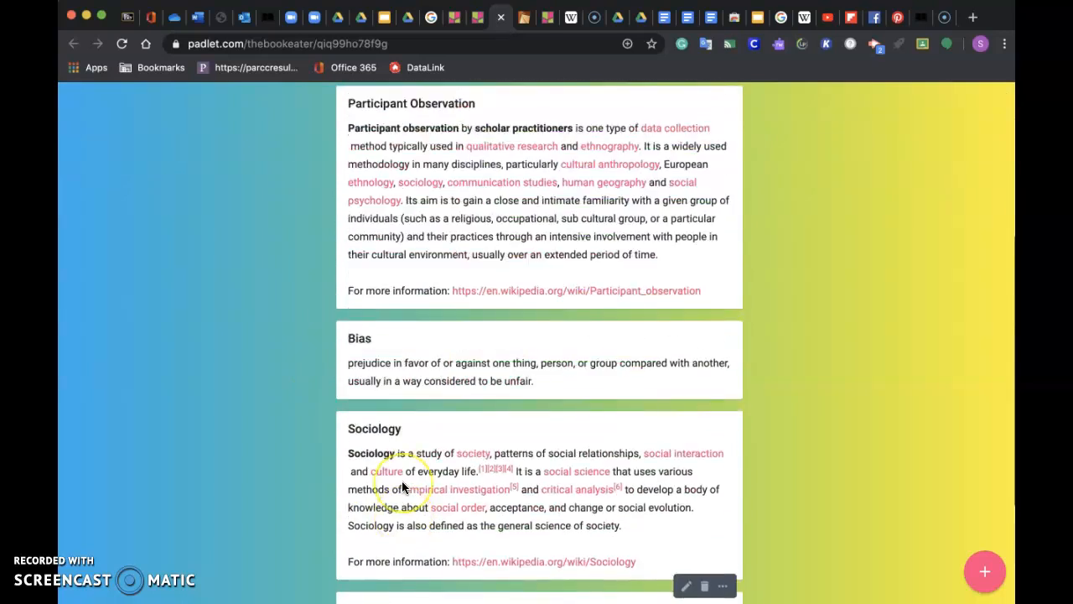
pyautogui.scroll(2, 402, 488)
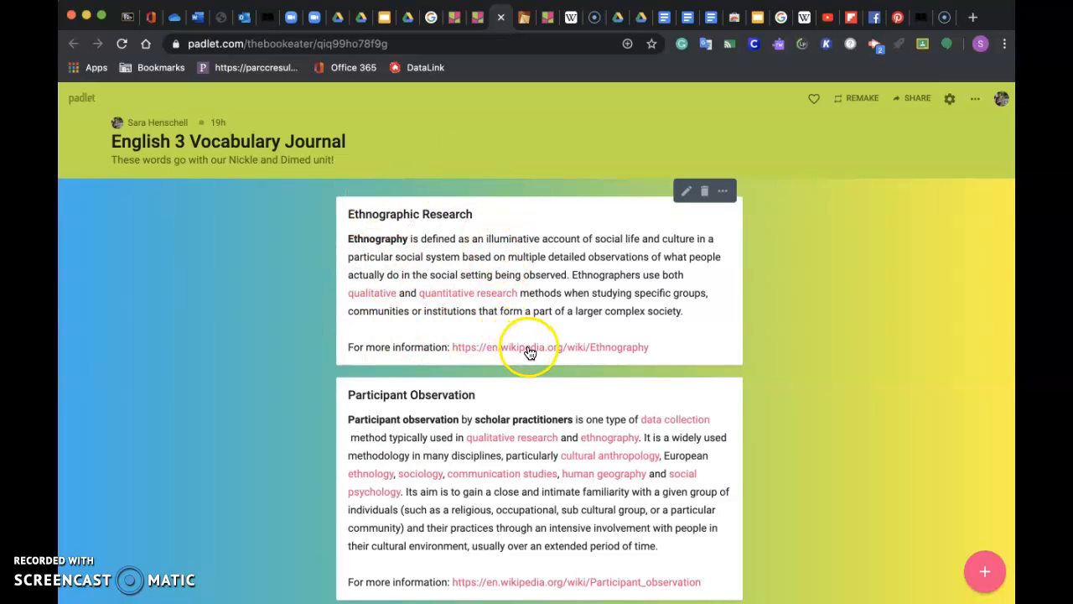
pyautogui.scroll(-3, 513, 351)
pyautogui.scroll(-1, 513, 354)
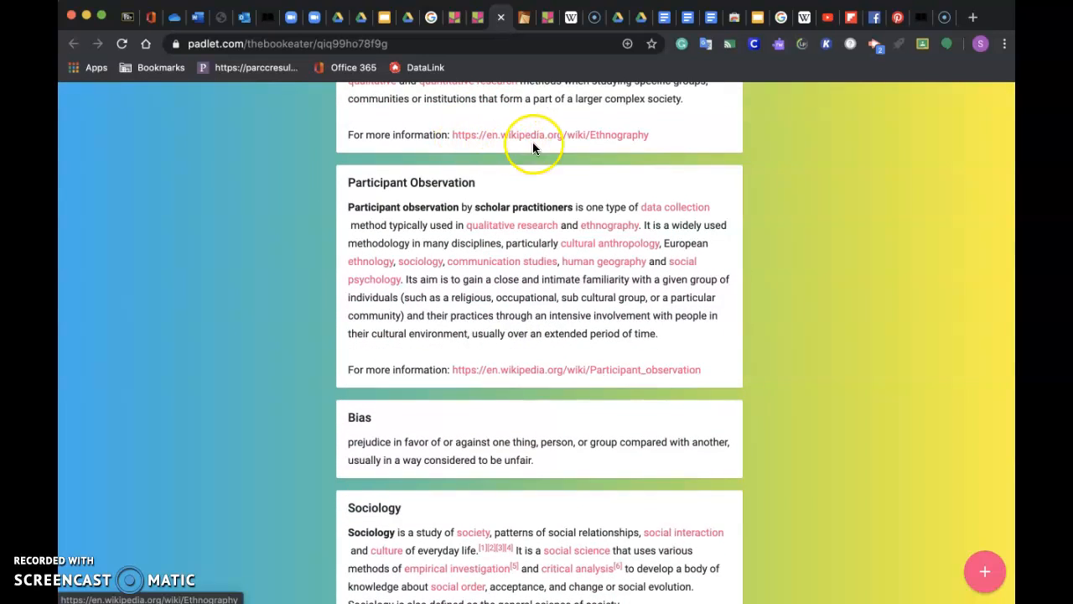
pyautogui.scroll(-2, 574, 375)
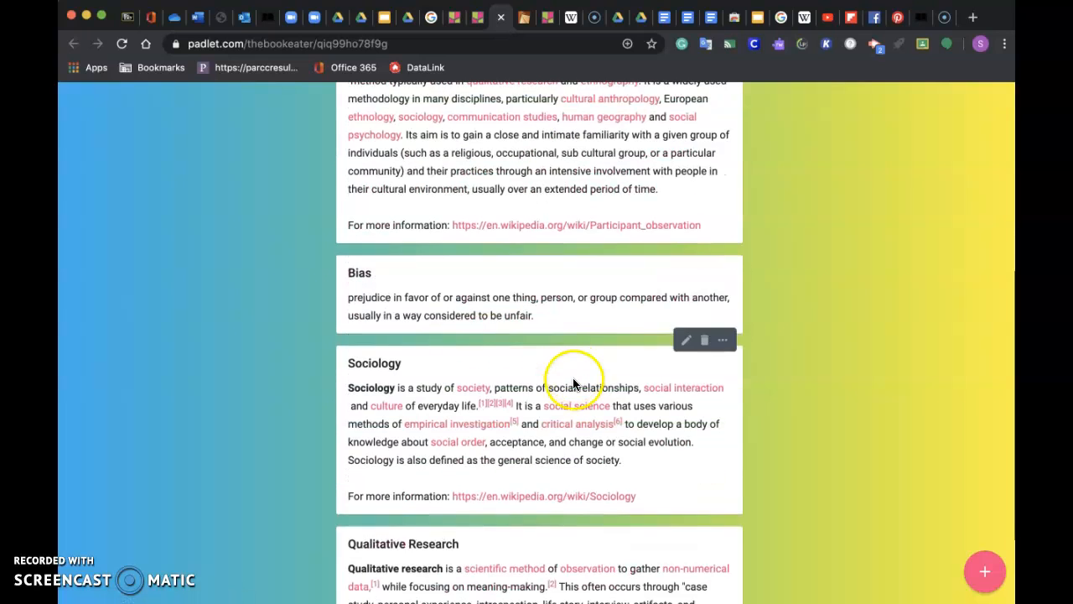
pyautogui.scroll(-2, 507, 476)
pyautogui.scroll(7, 506, 480)
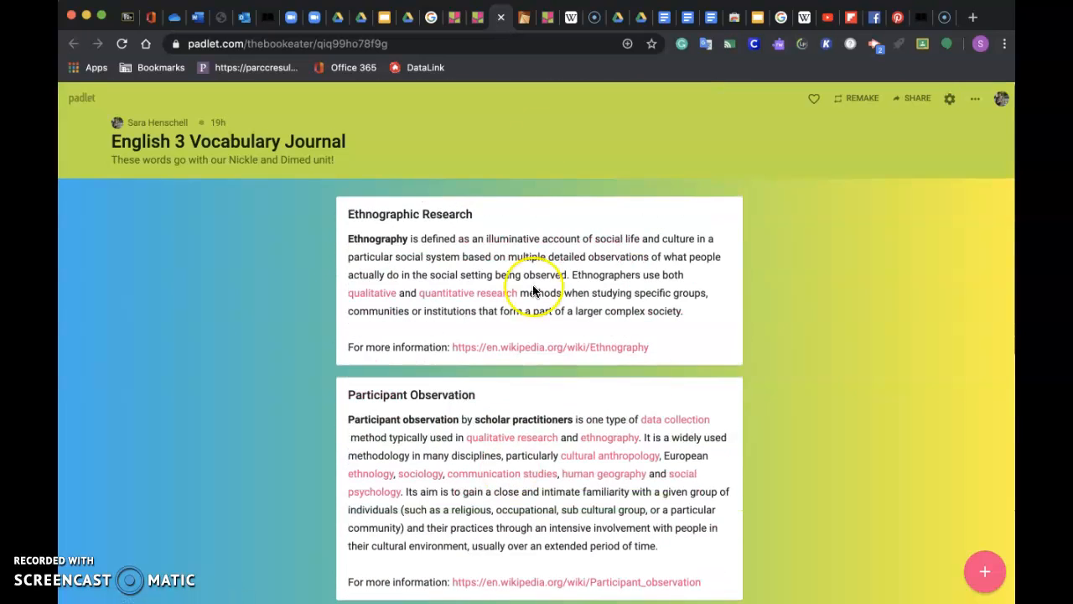
# - Examine the example post and the sentence-starter document on the Beowulf padlet
pyautogui.click(523, 18)
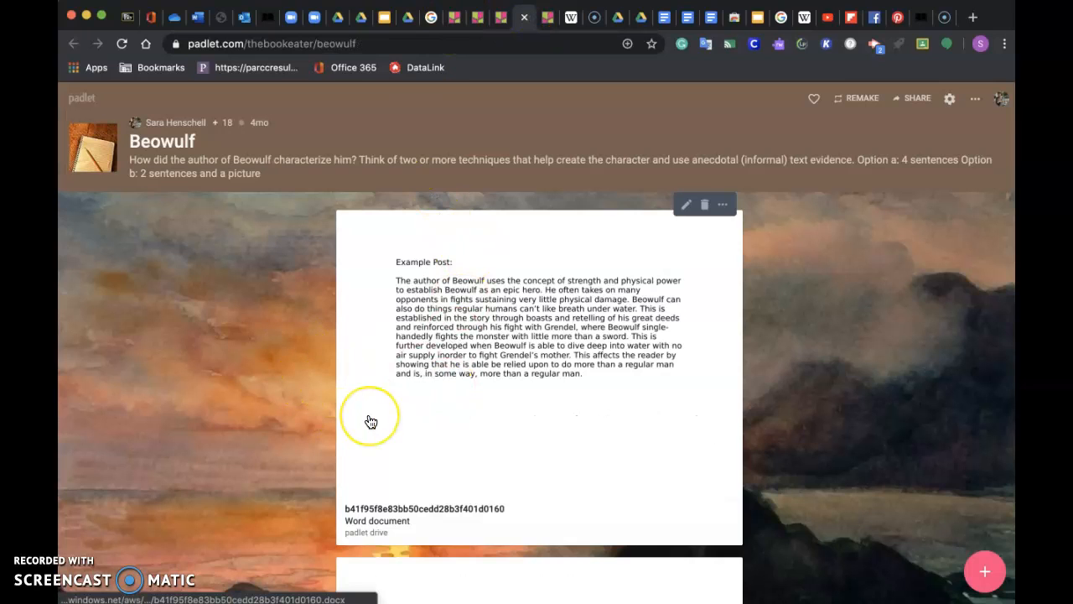
pyautogui.scroll(-1, 372, 419)
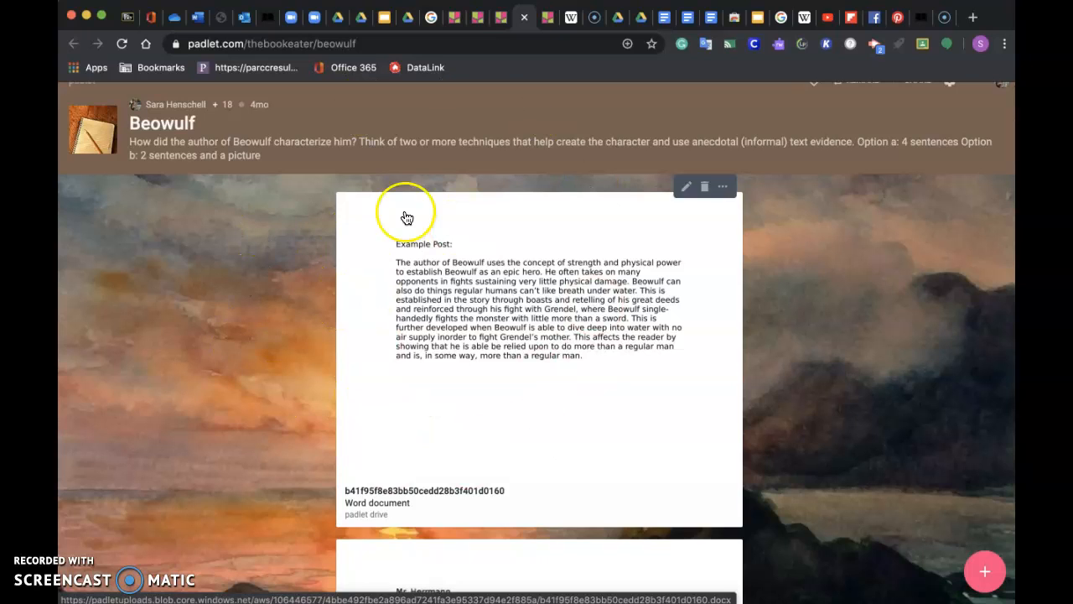
pyautogui.scroll(-3, 369, 381)
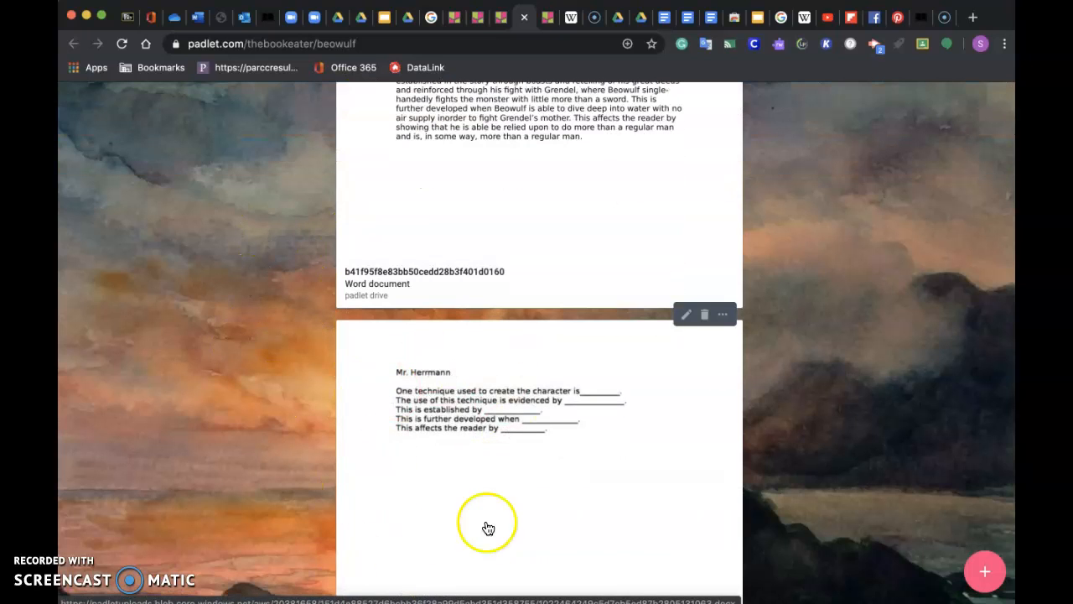
pyautogui.scroll(-1, 489, 450)
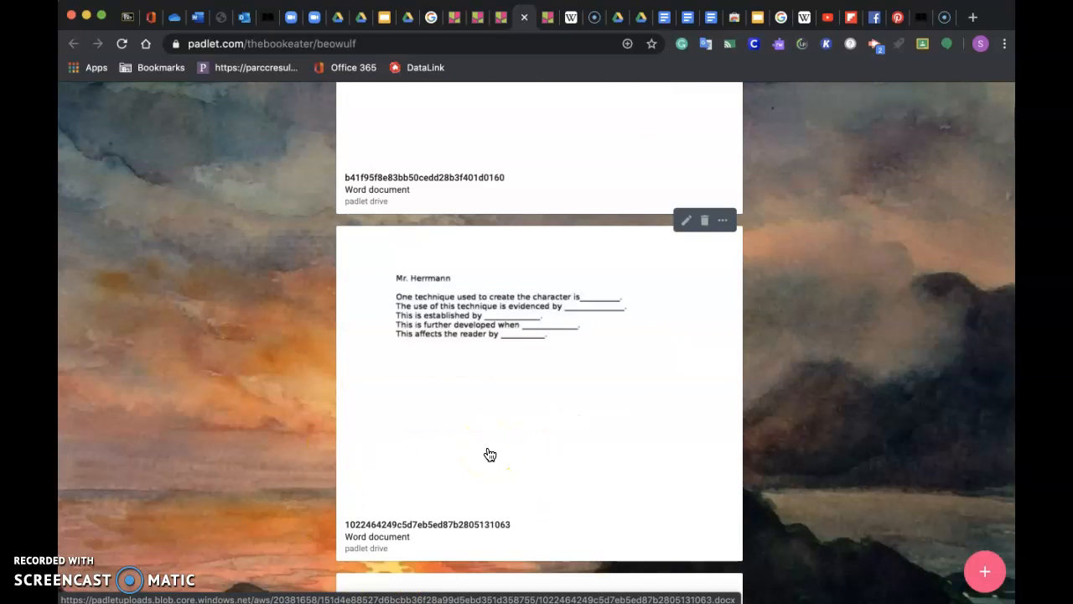
pyautogui.scroll(4, 490, 454)
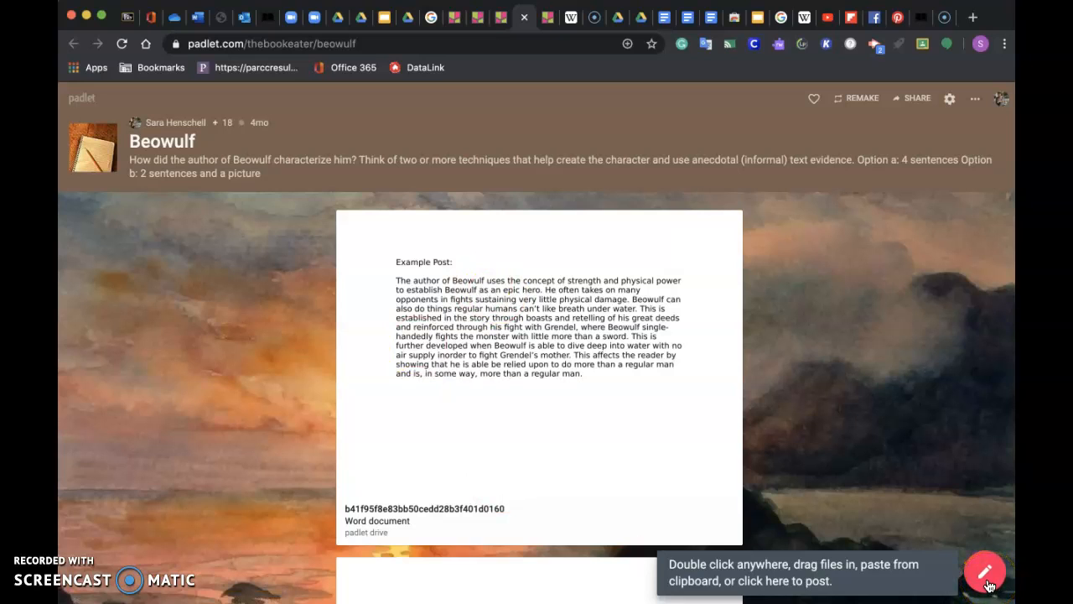
# - Display the Beowulf padlet's QR code from its sharing options, and copy the padlet's link to the clipboard
pyautogui.click(918, 103)
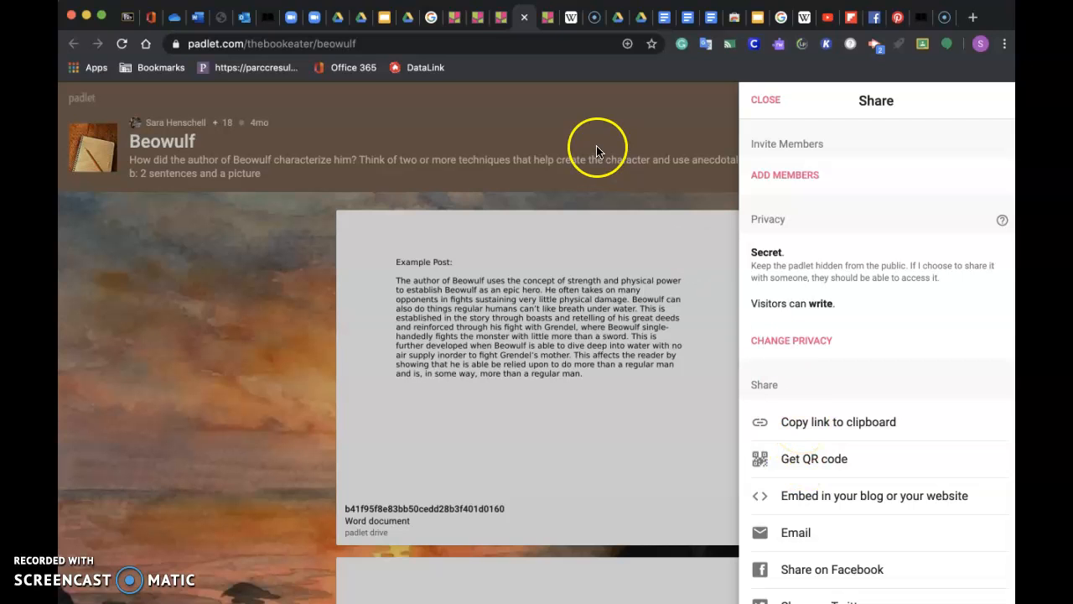
pyautogui.click(806, 461)
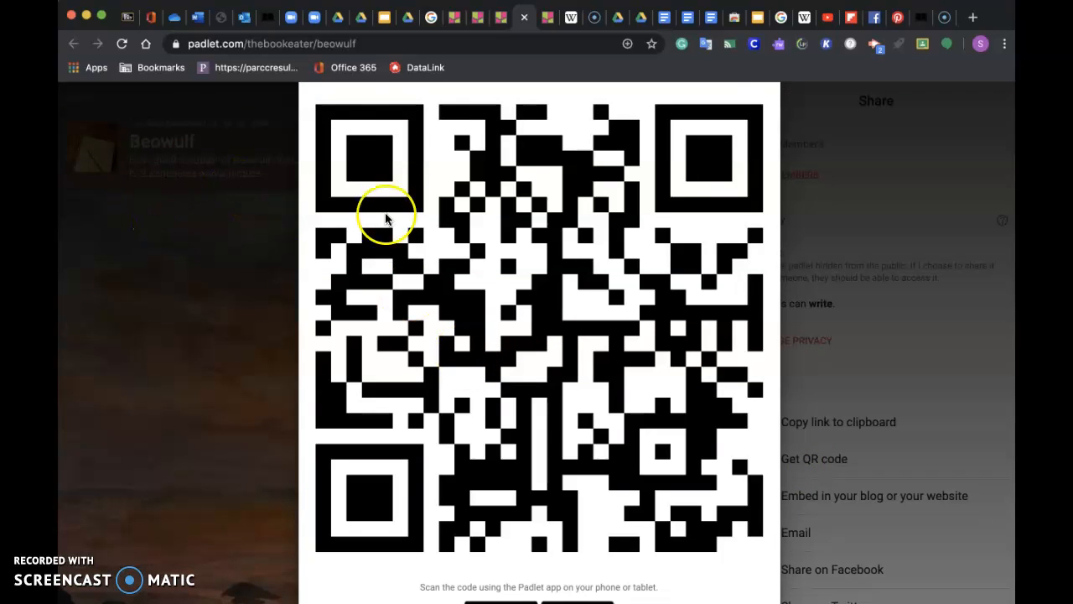
pyautogui.click(162, 244)
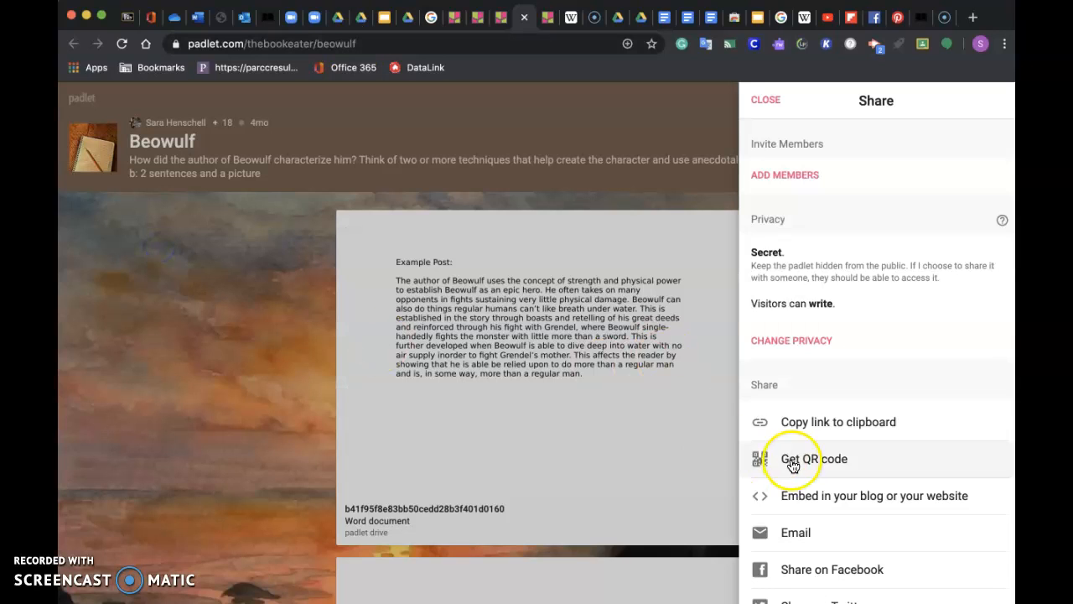
pyautogui.click(803, 426)
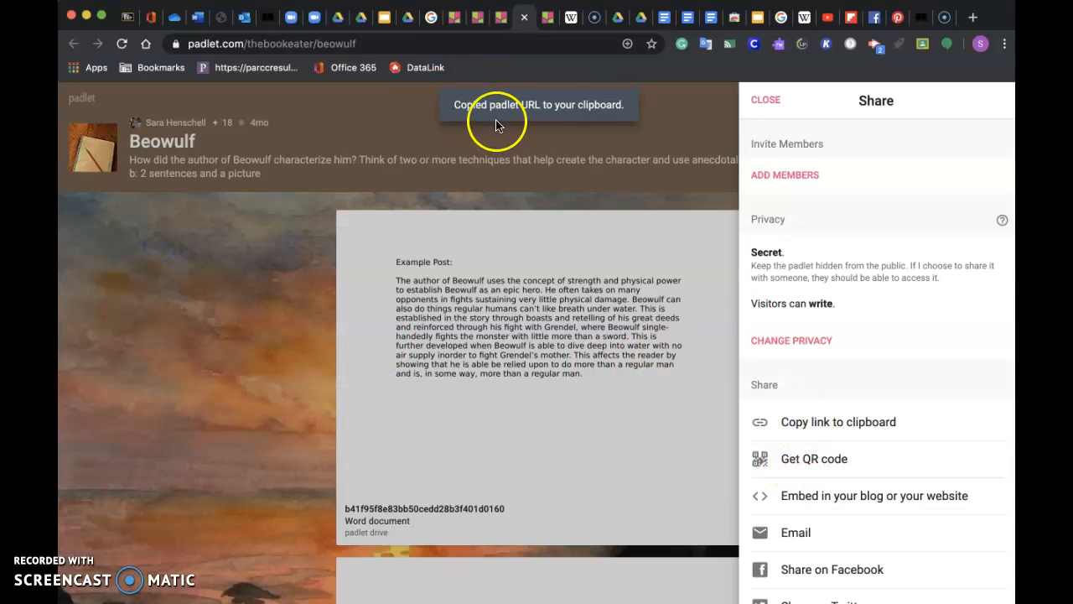
# - Preview sharing the Beowulf padlet on Google Classroom, and close the sharing window and options without choosing a class
pyautogui.scroll(-3, 811, 359)
pyautogui.scroll(-2, 811, 361)
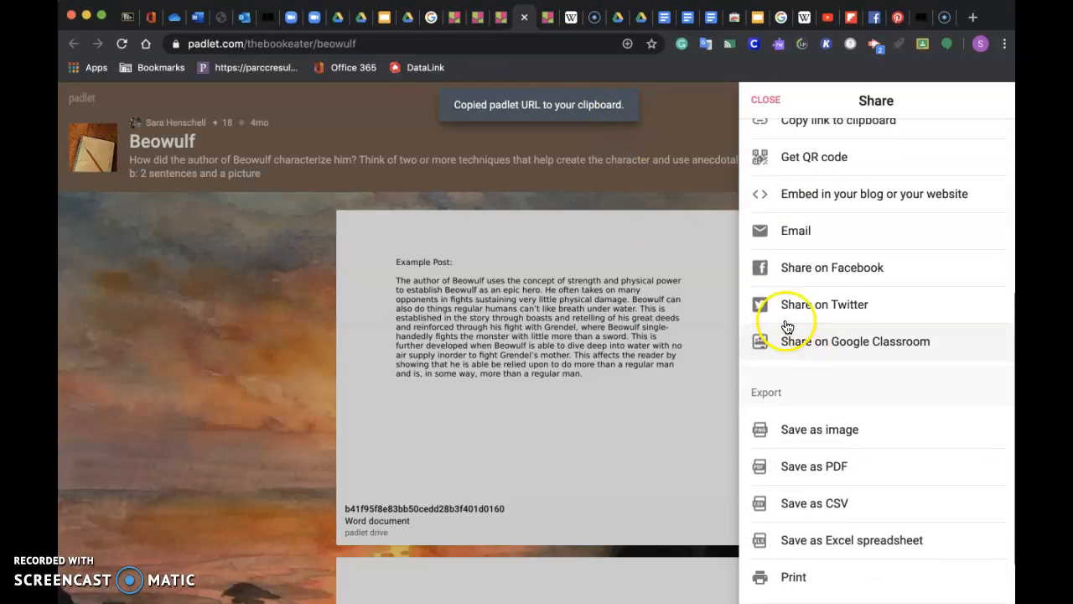
pyautogui.click(809, 359)
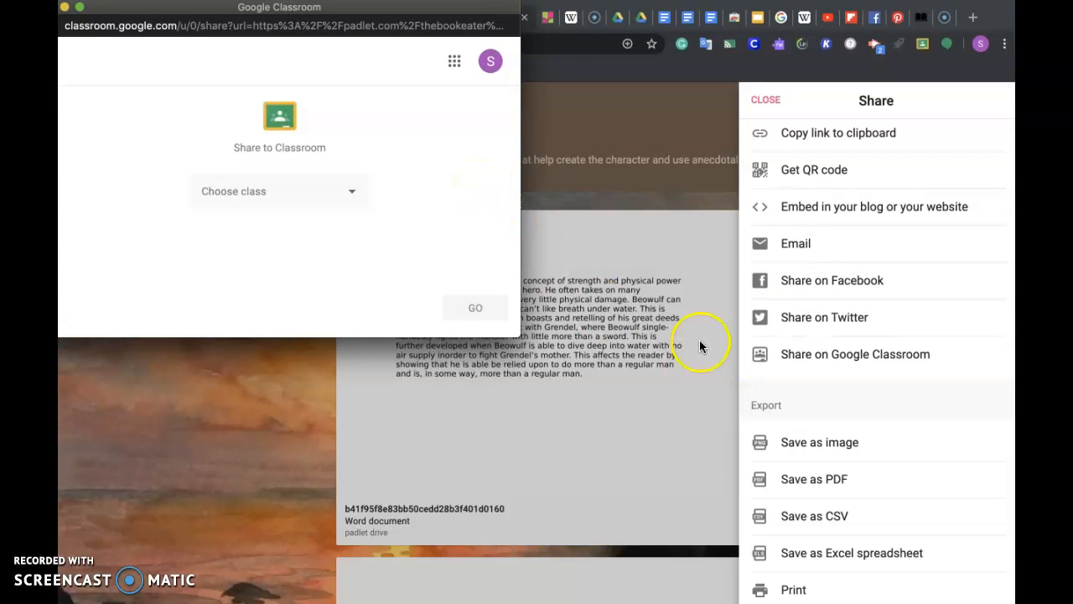
pyautogui.moveTo(171, 8); pyautogui.dragTo(321, 96)
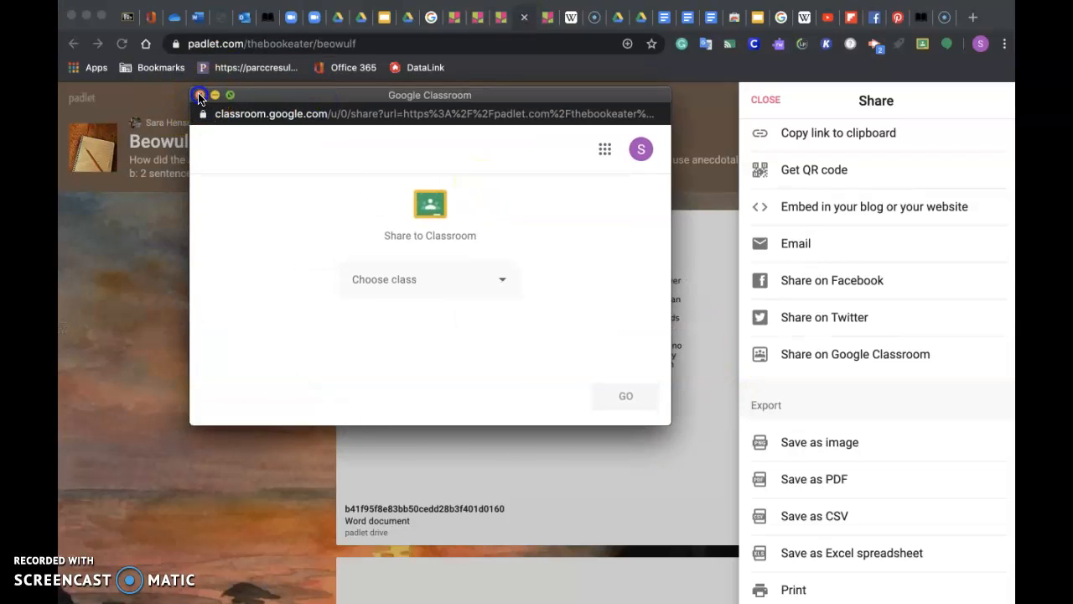
pyautogui.click(200, 96)
pyautogui.click(762, 98)
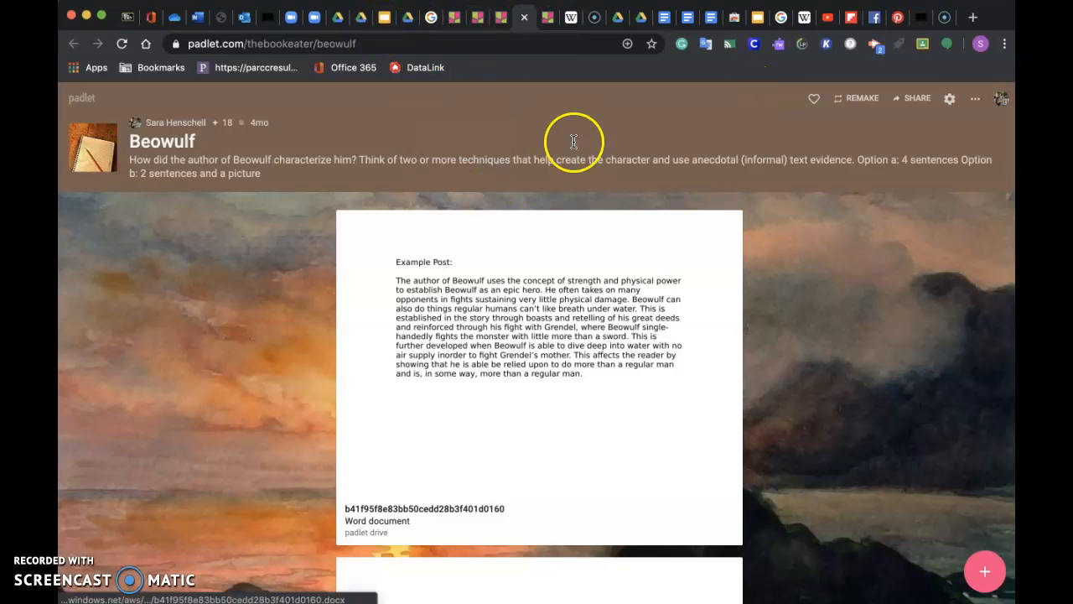
# - Return to the dashboard and make a new blank padlet with the Wall layout
pyautogui.click(449, 20)
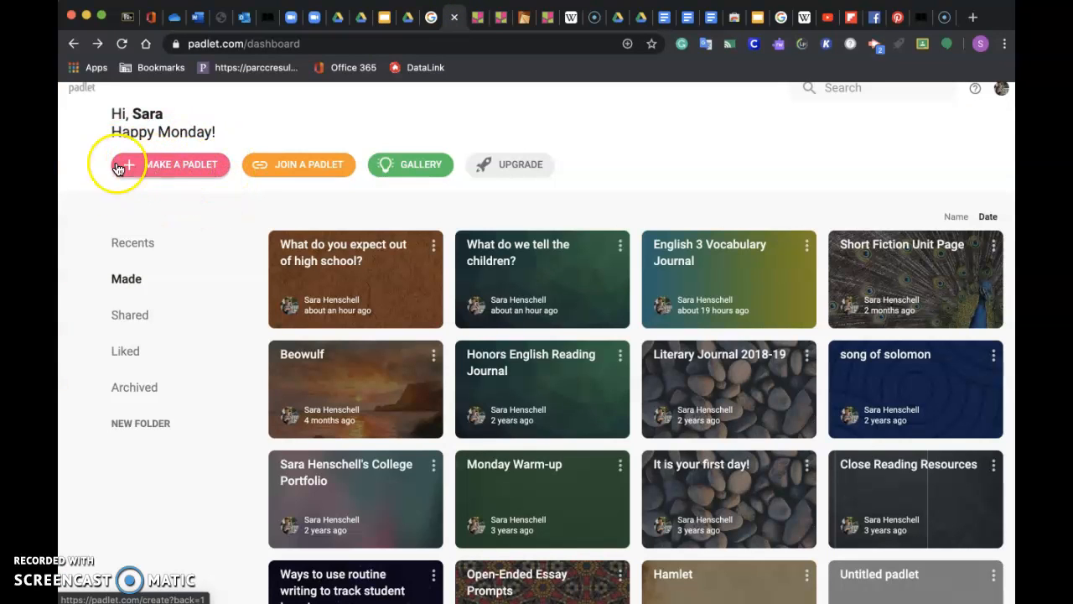
pyautogui.click(172, 174)
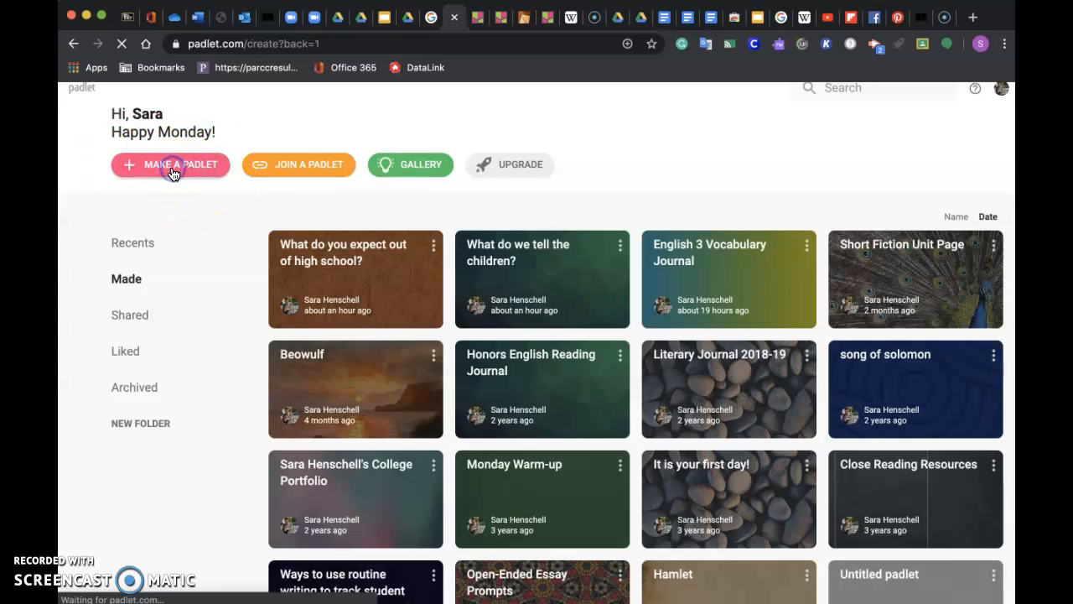
pyautogui.scroll(-1, 321, 414)
pyautogui.scroll(-2, 321, 415)
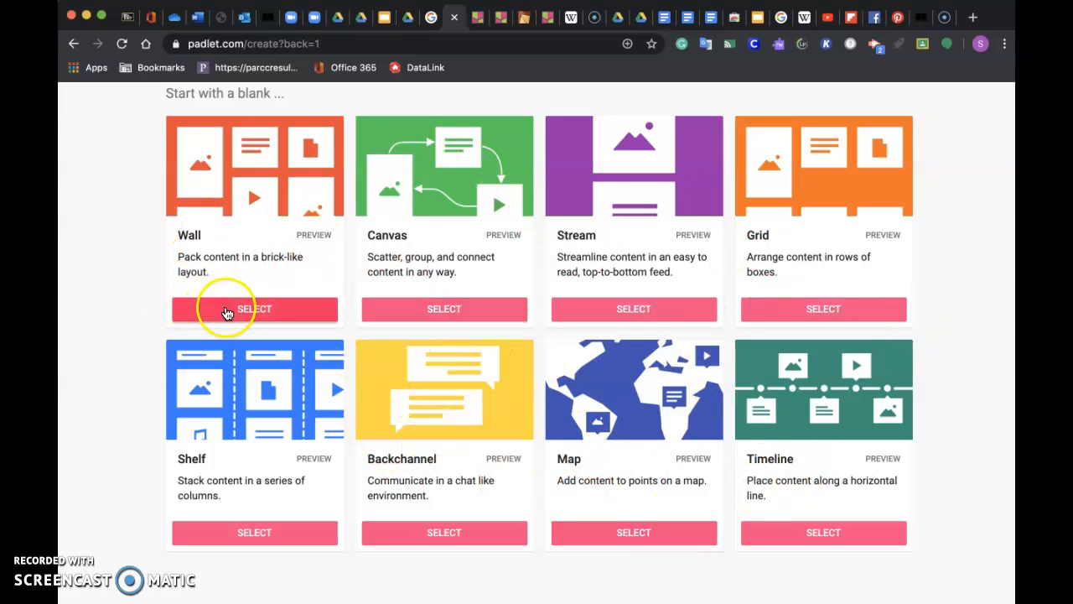
pyautogui.click(226, 310)
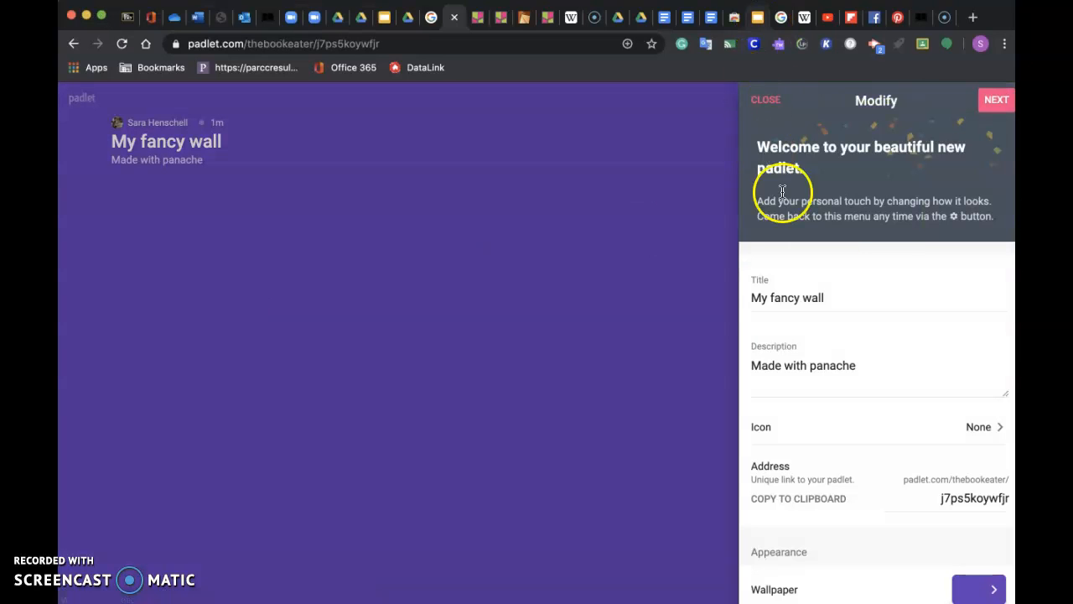
# - Set the new padlet's title to "Warm-up Conversation Question"
pyautogui.scroll(-2, 815, 299)
pyautogui.doubleClick(839, 234)
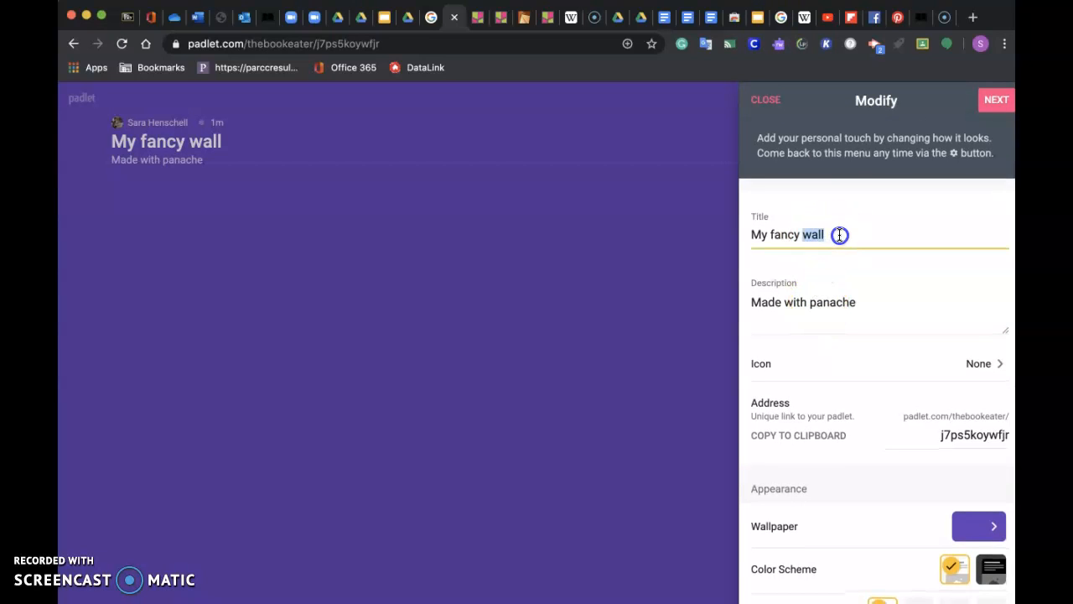
pyautogui.write('Vo')
pyautogui.press('BackSpace')
pyautogui.write('I')
pyautogui.press('BackSpace')
pyautogui.write('Warm')
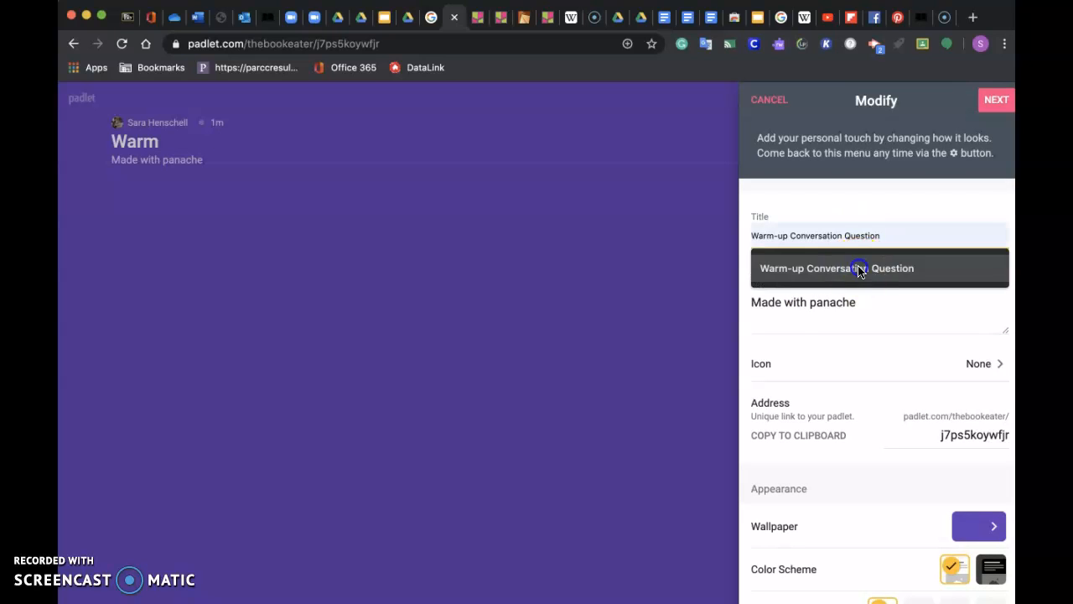
pyautogui.click(858, 268)
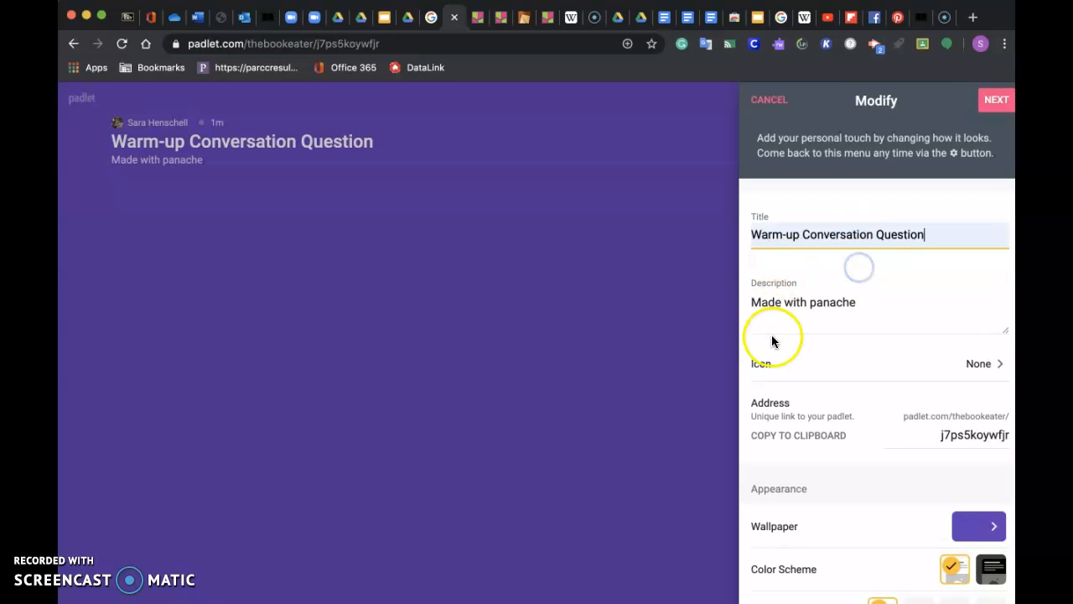
# - Replace the padlet's default description with "How are you making space for learning during the crisis?"
pyautogui.click(772, 304)
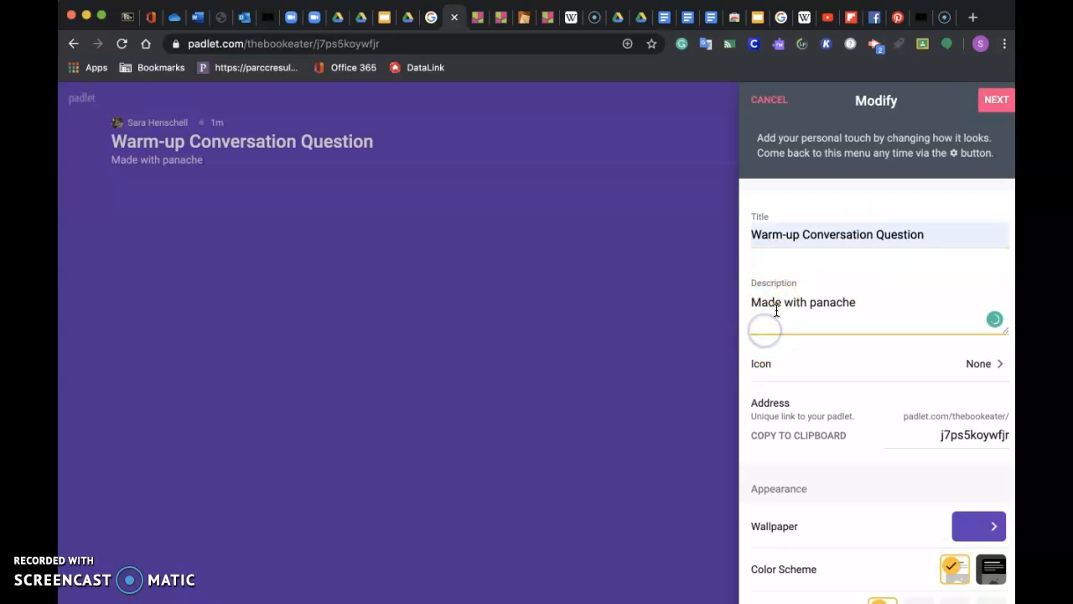
pyautogui.moveTo(871, 302); pyautogui.dragTo(742, 304)
pyautogui.press('BackSpace')
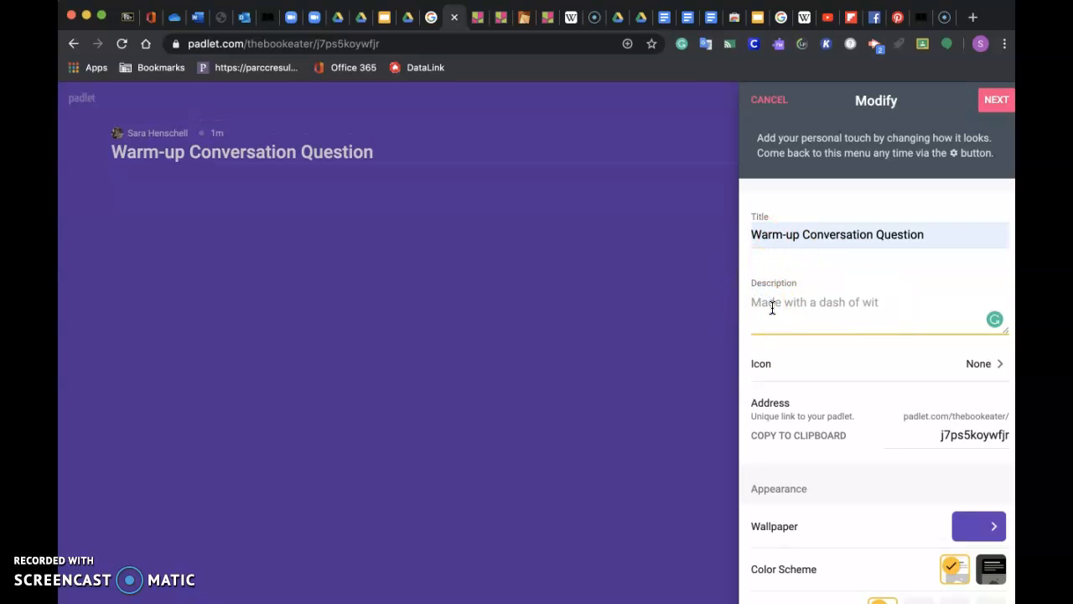
pyautogui.write('How a')
pyautogui.write('re you')
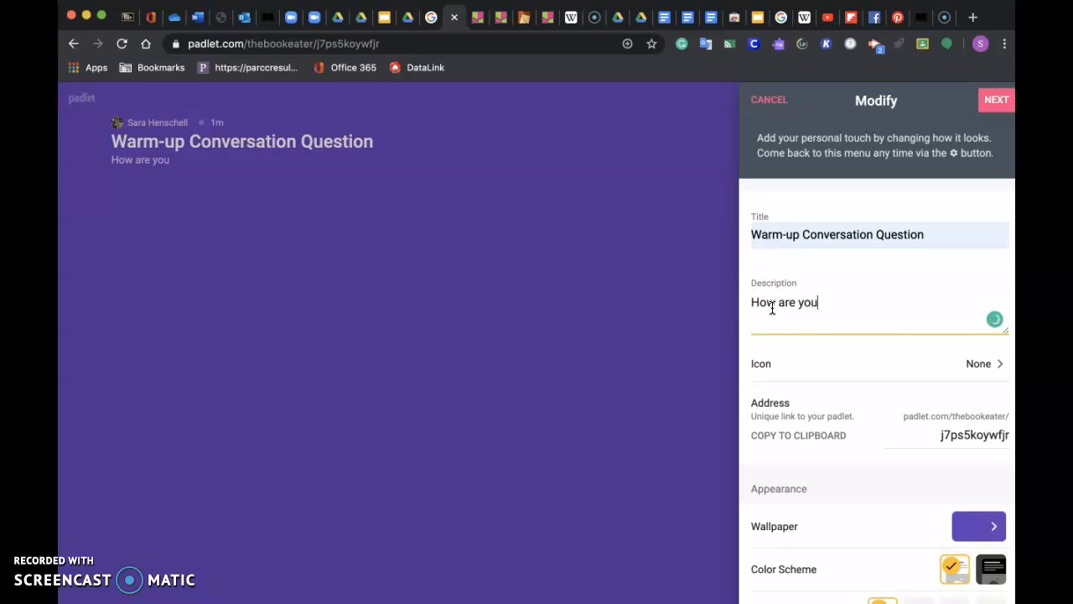
pyautogui.write(' making space fo')
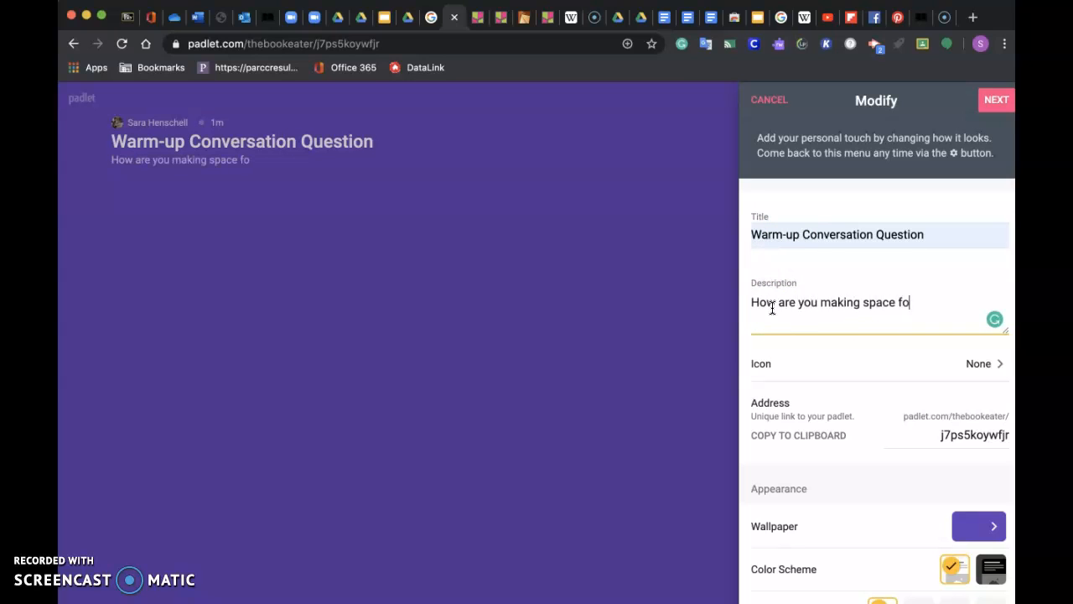
pyautogui.write('r learning druring the crisis?')
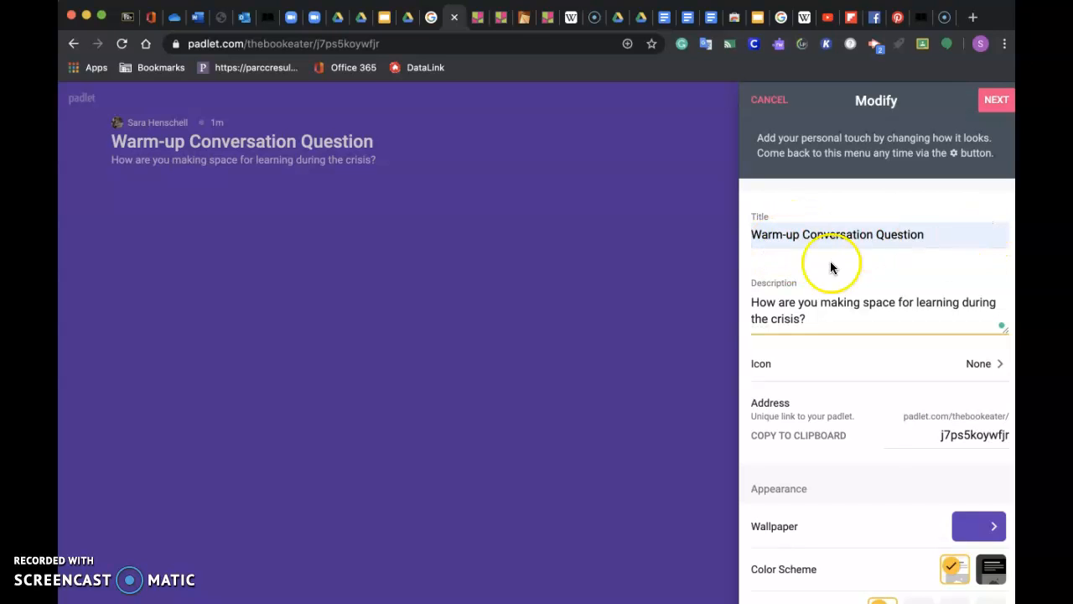
pyautogui.moveTo(765, 315)
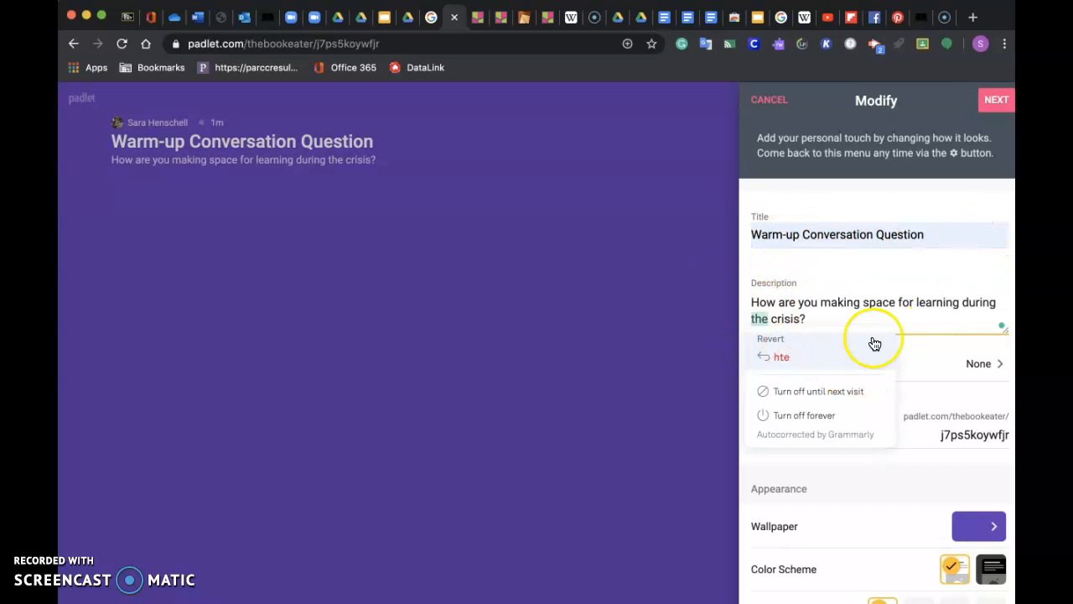
# - Set the padlet's wallpaper to the Sakura picture and return to the main padlet settings
pyautogui.scroll(-5, 876, 493)
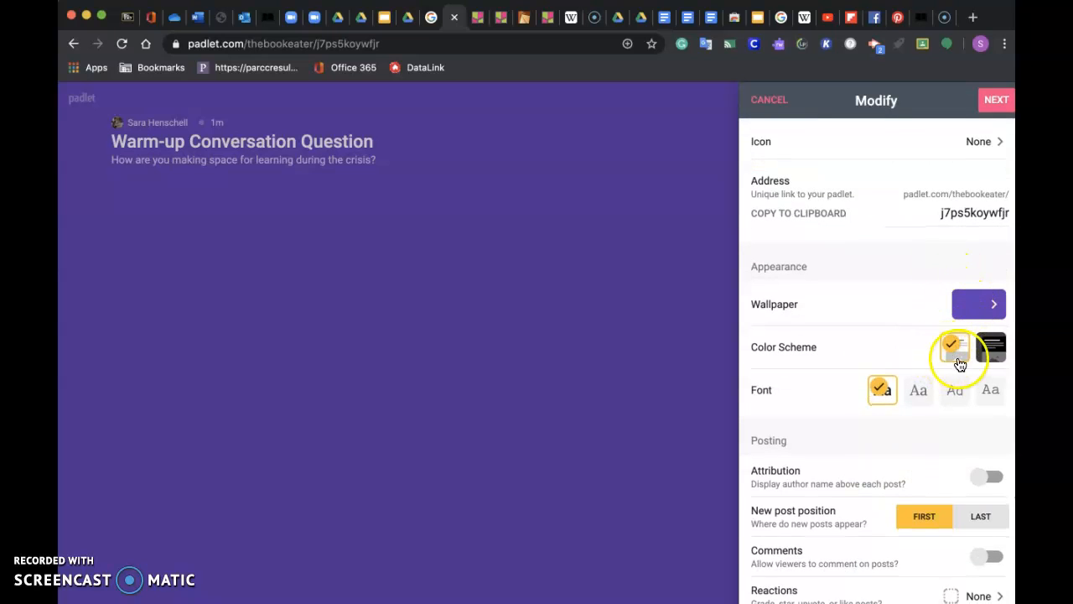
pyautogui.click(974, 309)
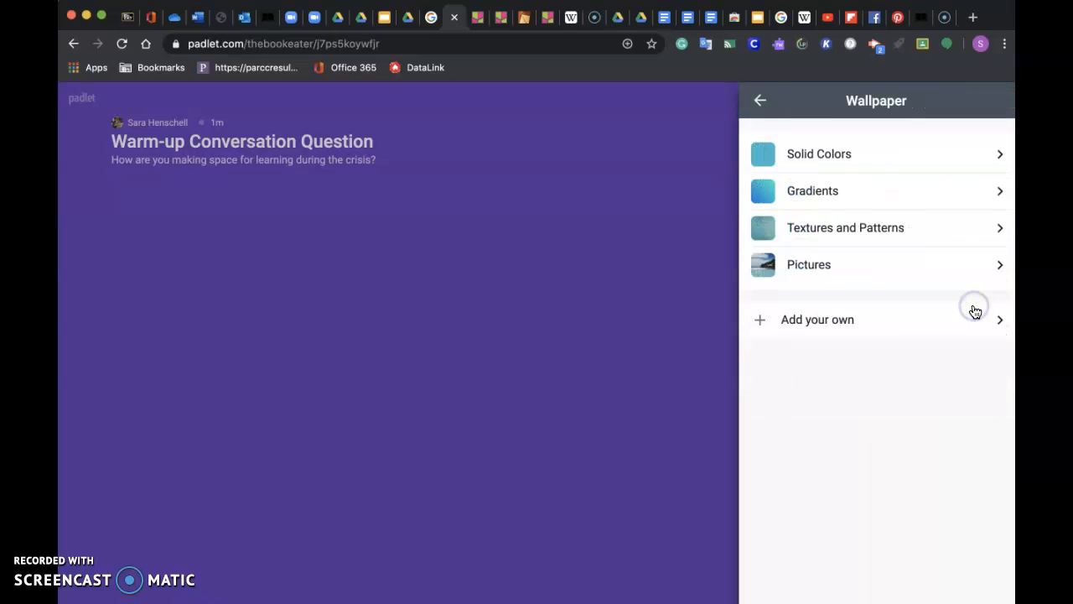
pyautogui.click(807, 275)
pyautogui.scroll(-10, 844, 486)
pyautogui.scroll(-3, 843, 486)
pyautogui.click(798, 262)
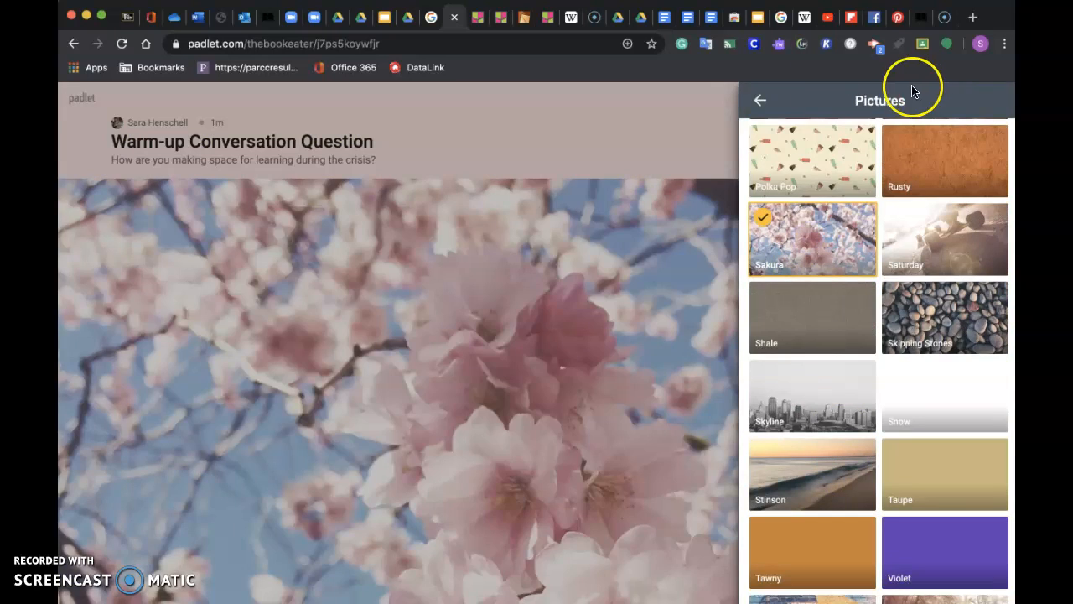
pyautogui.click(760, 99)
pyautogui.click(759, 101)
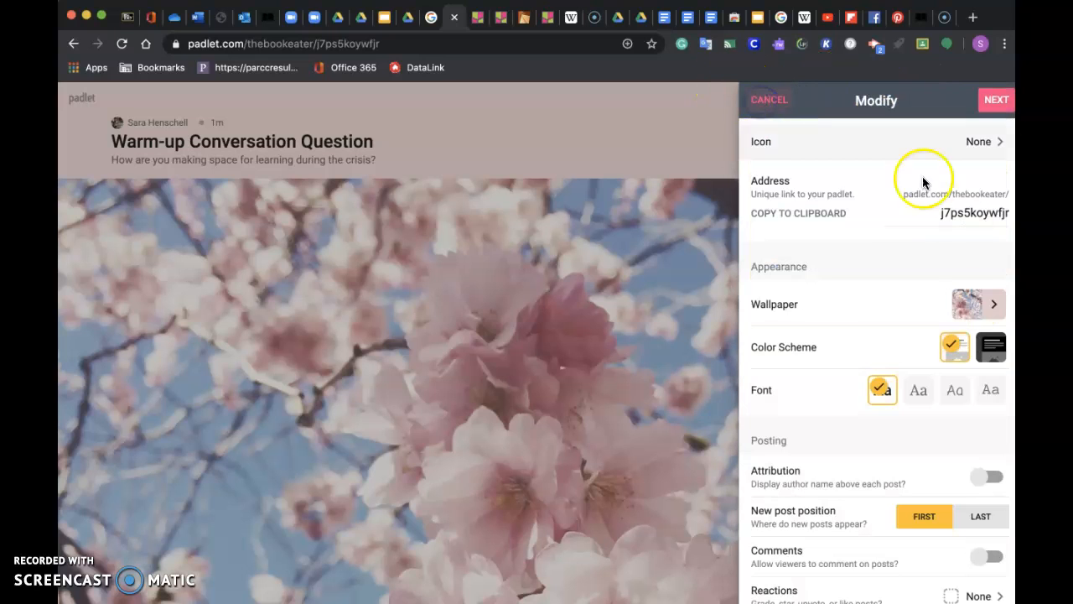
# - Turn on attribution, comments, required approval and the profanity filter, then save and close the padlet's settings
pyautogui.scroll(-5, 910, 516)
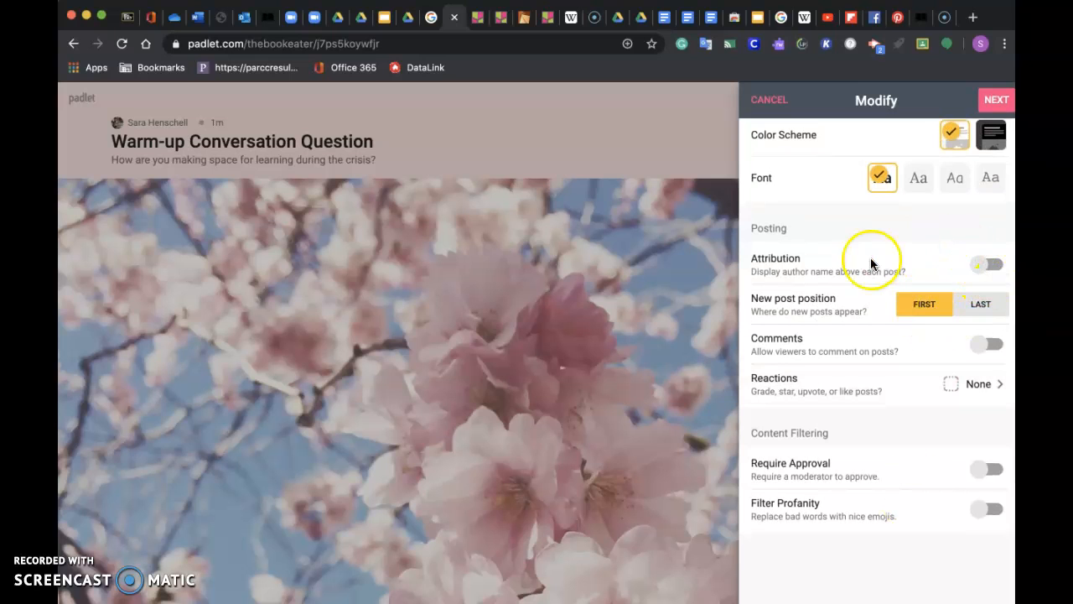
pyautogui.click(995, 267)
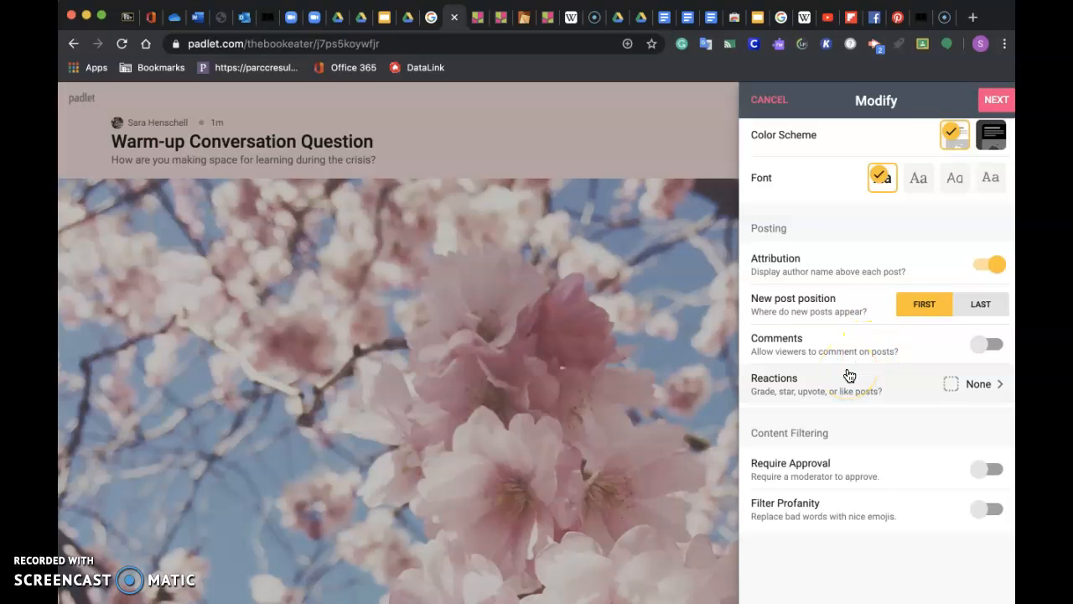
pyautogui.click(894, 399)
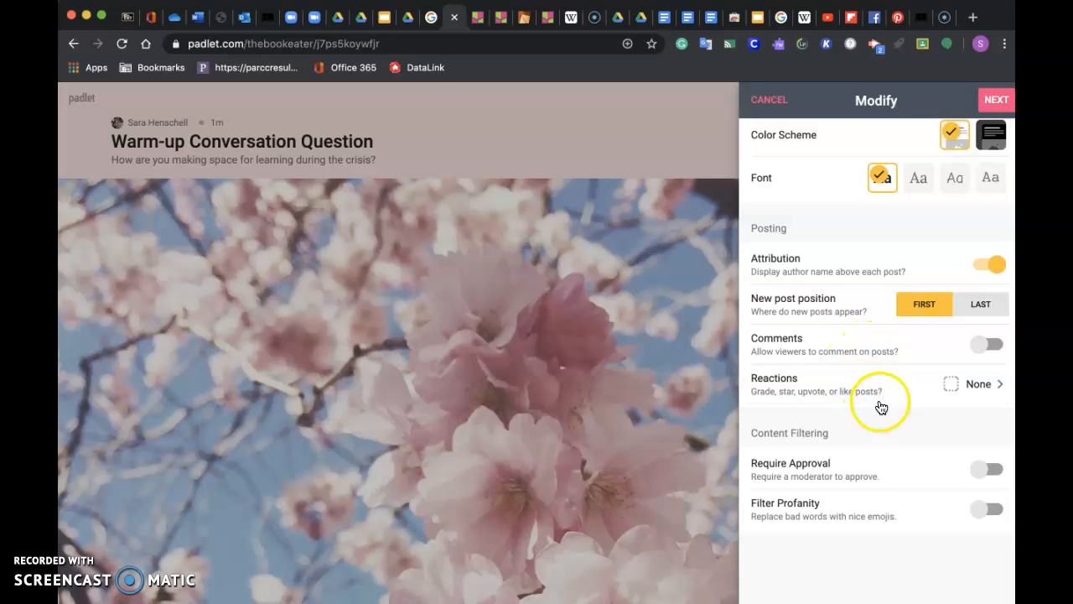
pyautogui.click(987, 346)
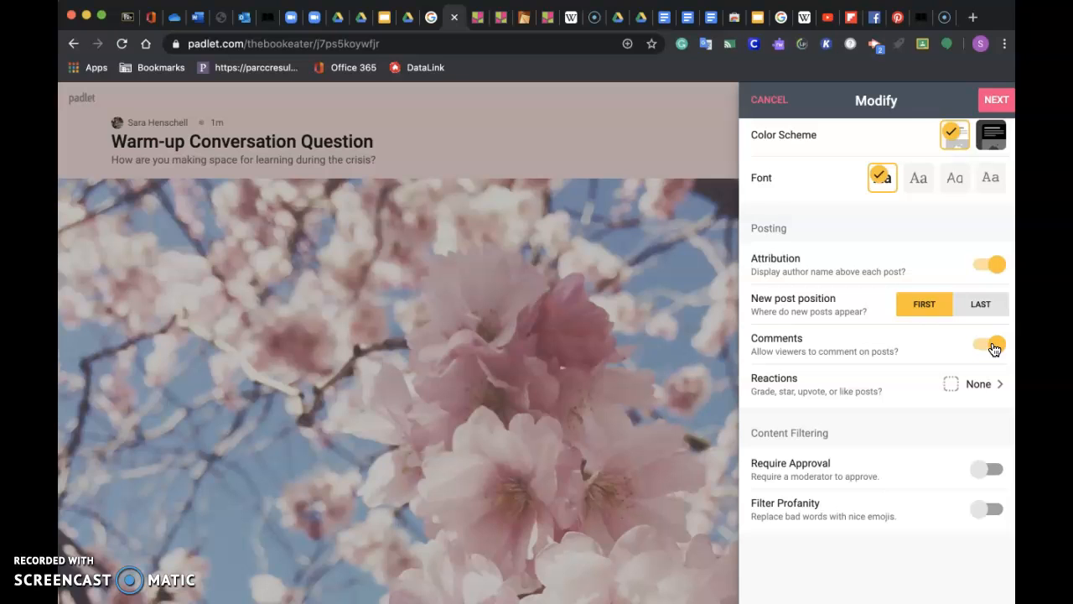
pyautogui.click(986, 470)
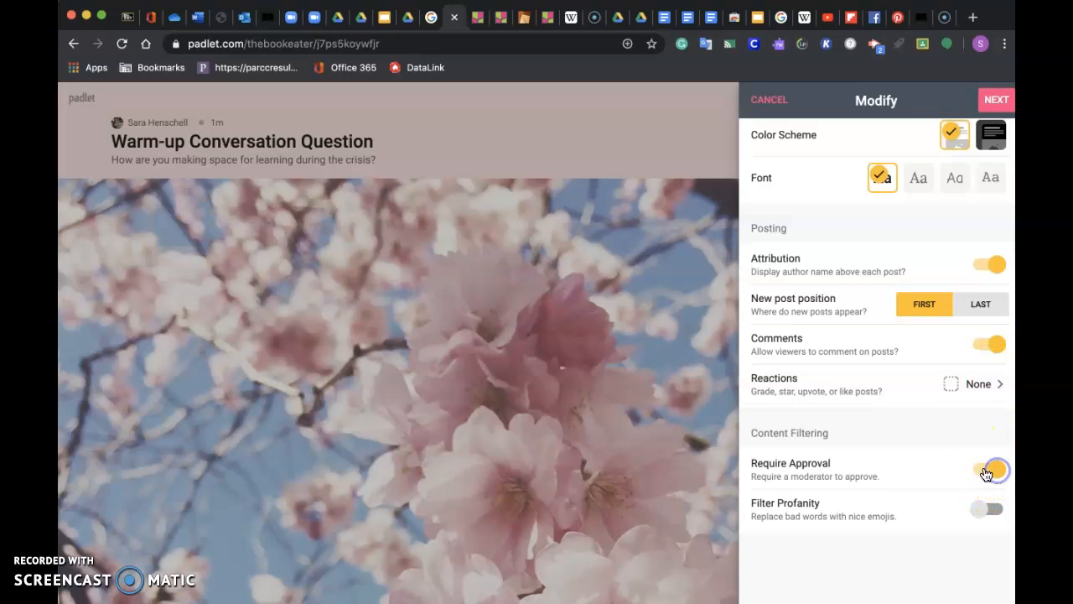
pyautogui.click(988, 510)
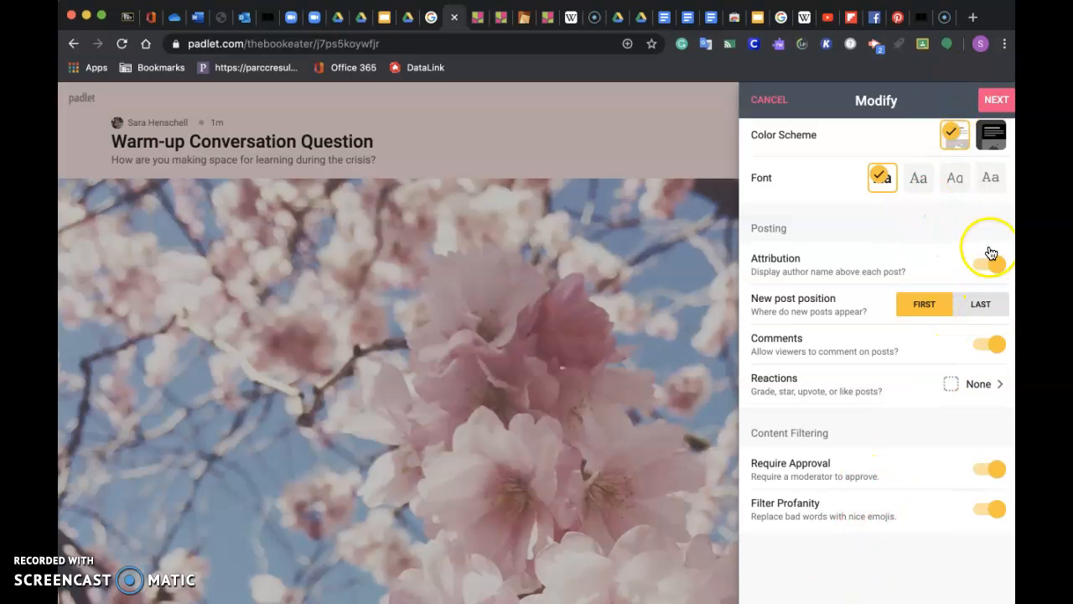
pyautogui.click(996, 101)
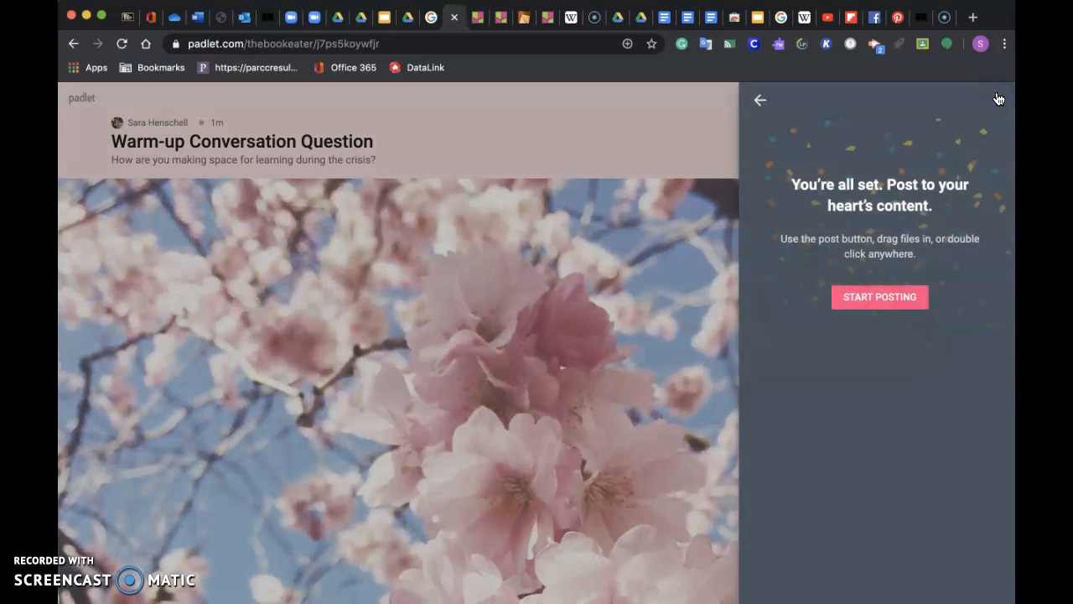
pyautogui.click(760, 100)
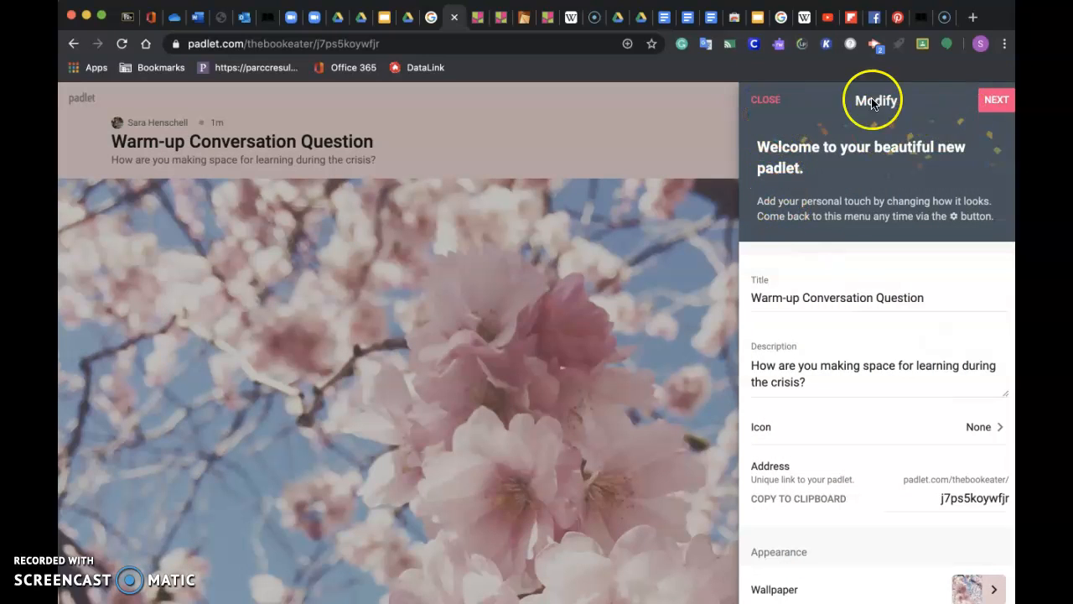
pyautogui.click(753, 105)
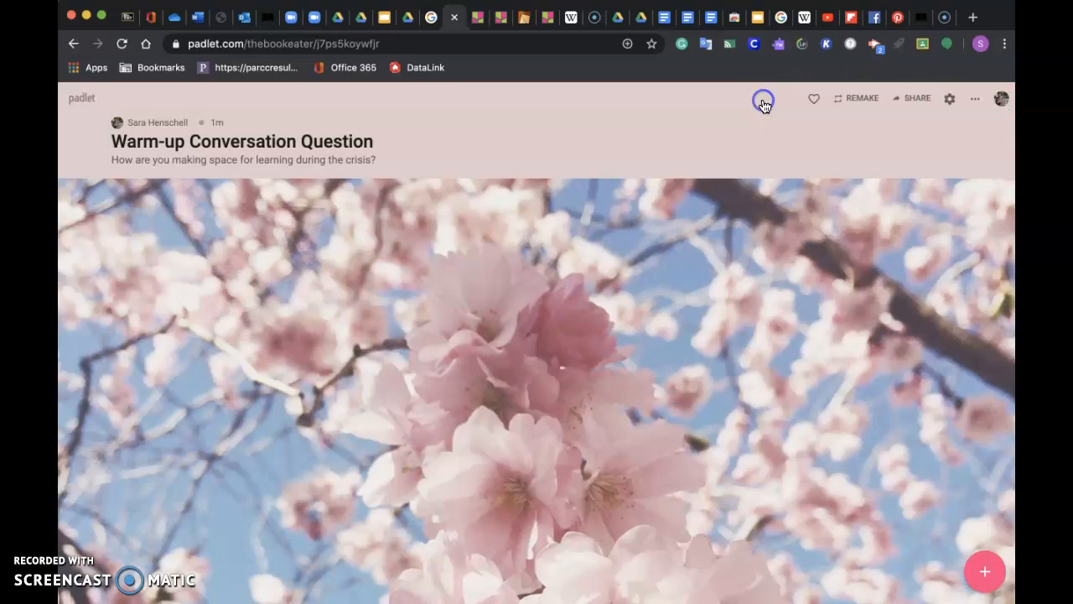
# - View and close the new padlet's sharing options, and try to remake the padlet, dismissing the upgrade offer
pyautogui.click(910, 104)
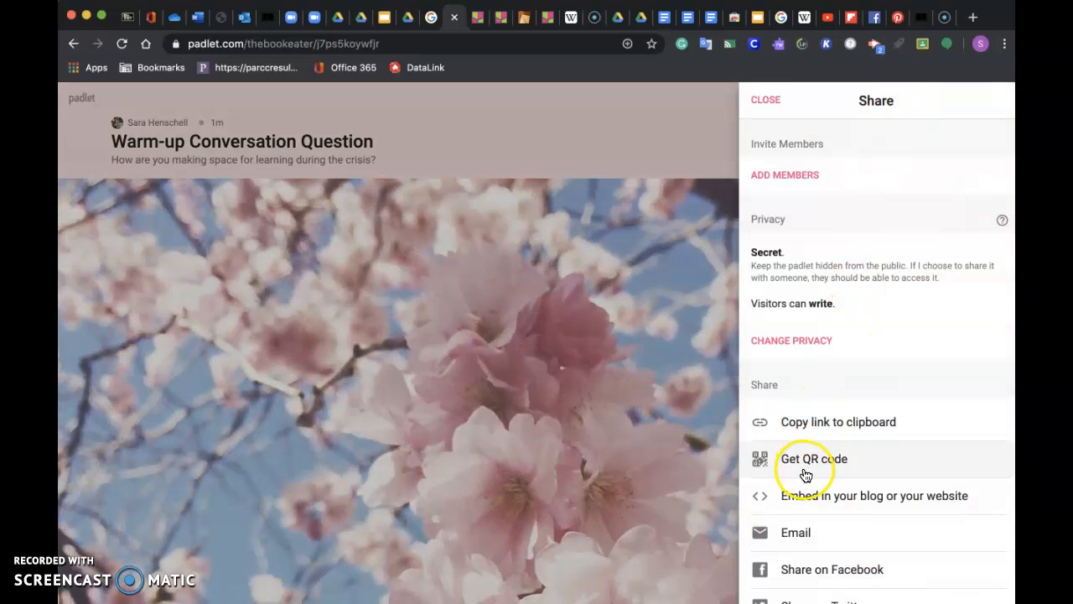
pyautogui.click(767, 98)
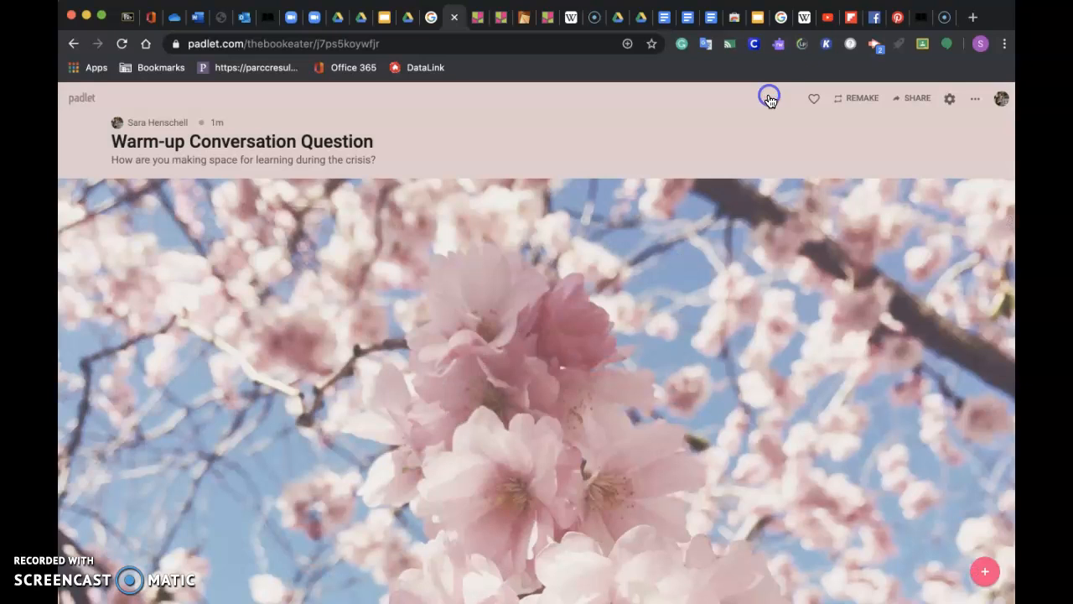
pyautogui.click(850, 107)
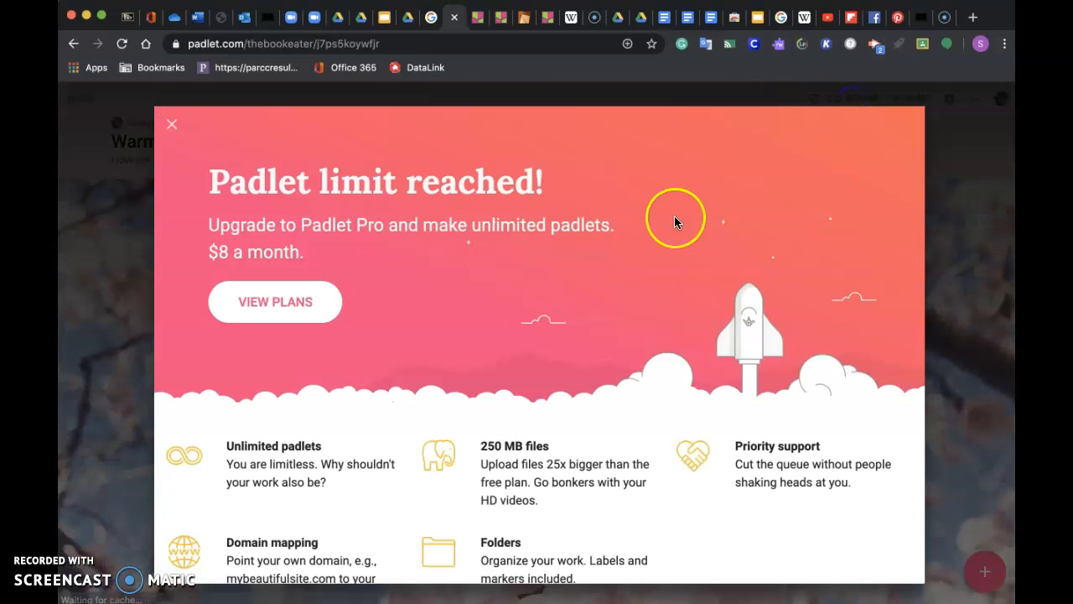
pyautogui.click(172, 127)
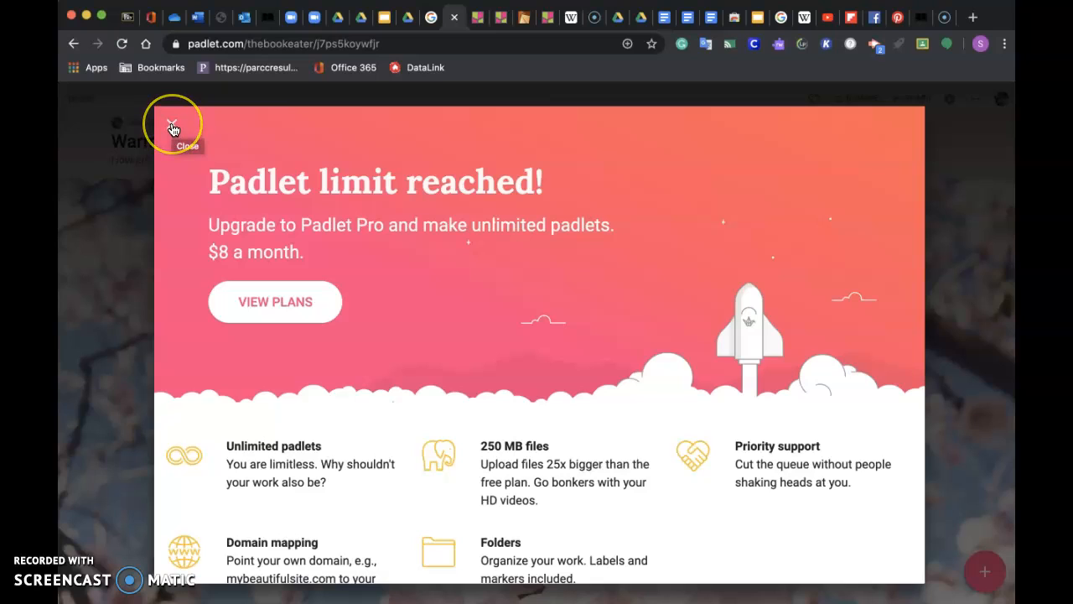